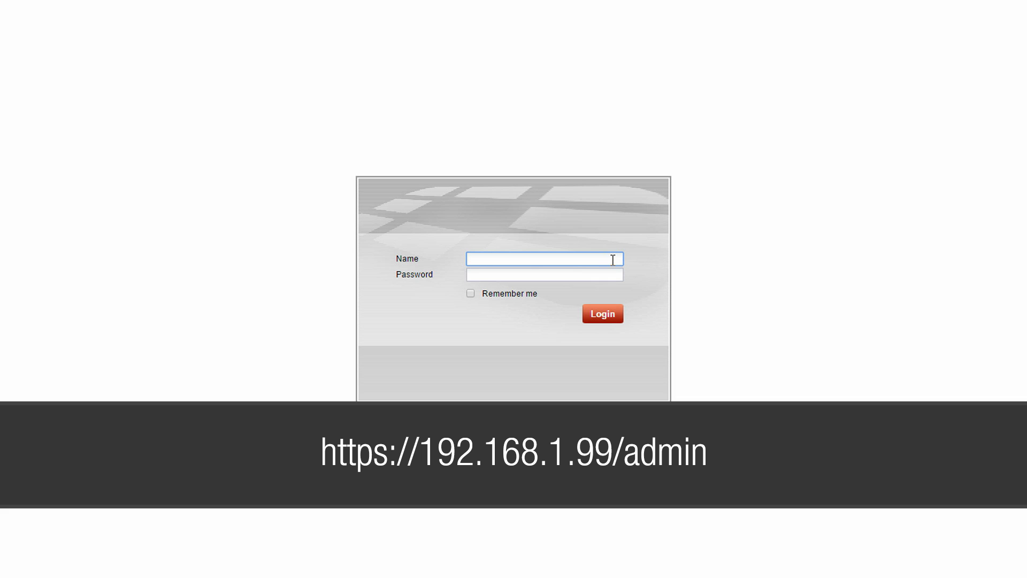
Log in as admin and confirm the operation mode dropdown shows Gateway
{"action": "type", "text": "admin"}
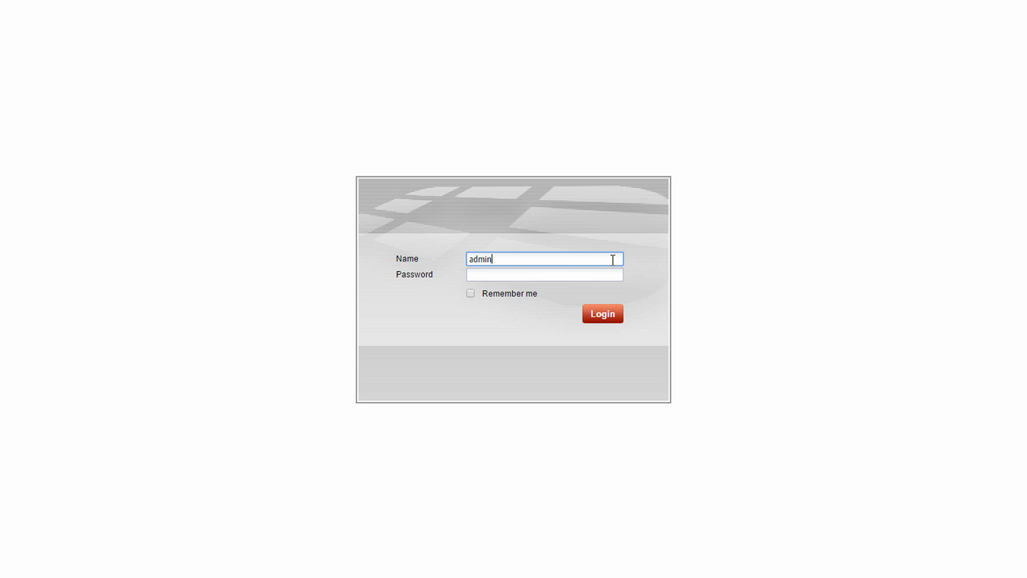
{"action": "left_click", "coordinate": [615, 315]}
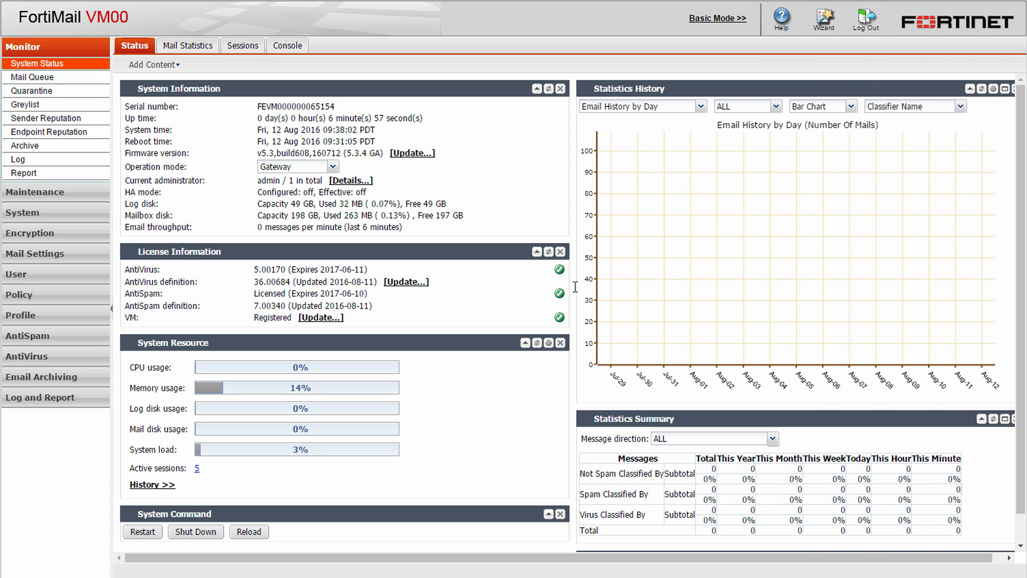
{"action": "left_click", "coordinate": [334, 166]}
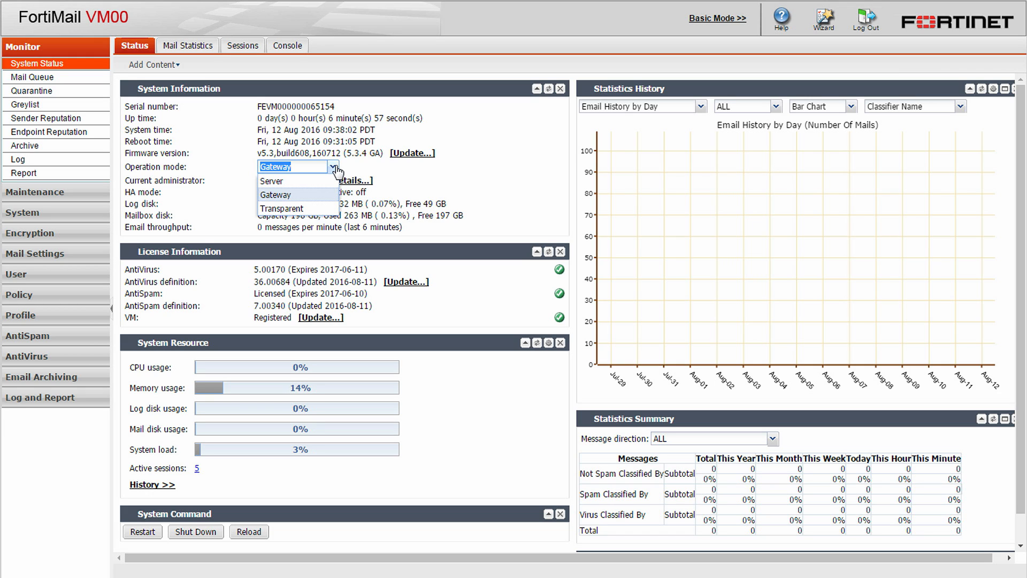
{"action": "left_click", "coordinate": [334, 168]}
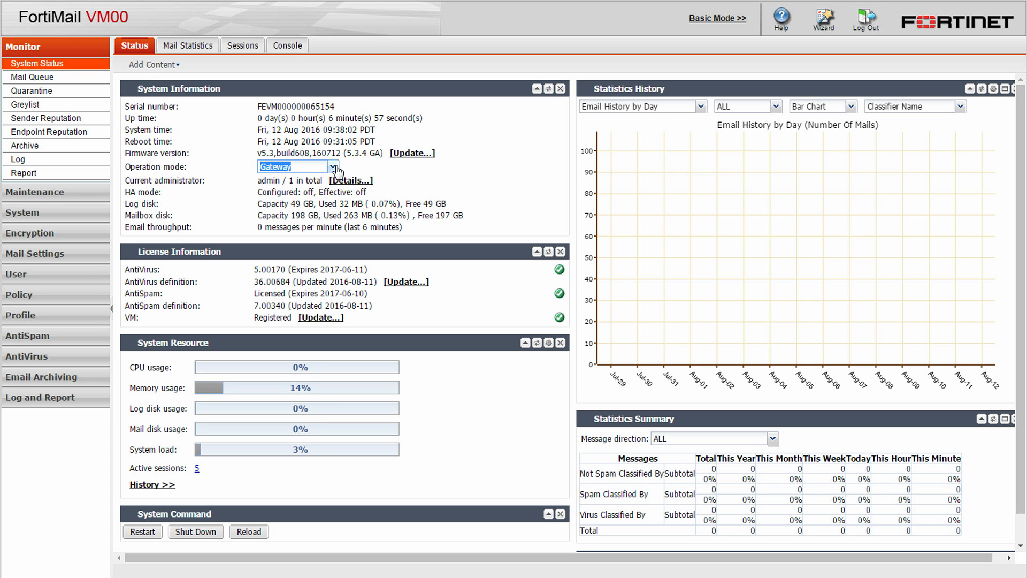
Launch the Quick Start Wizard and set and confirm a new administrator password
{"action": "left_click", "coordinate": [810, 21]}
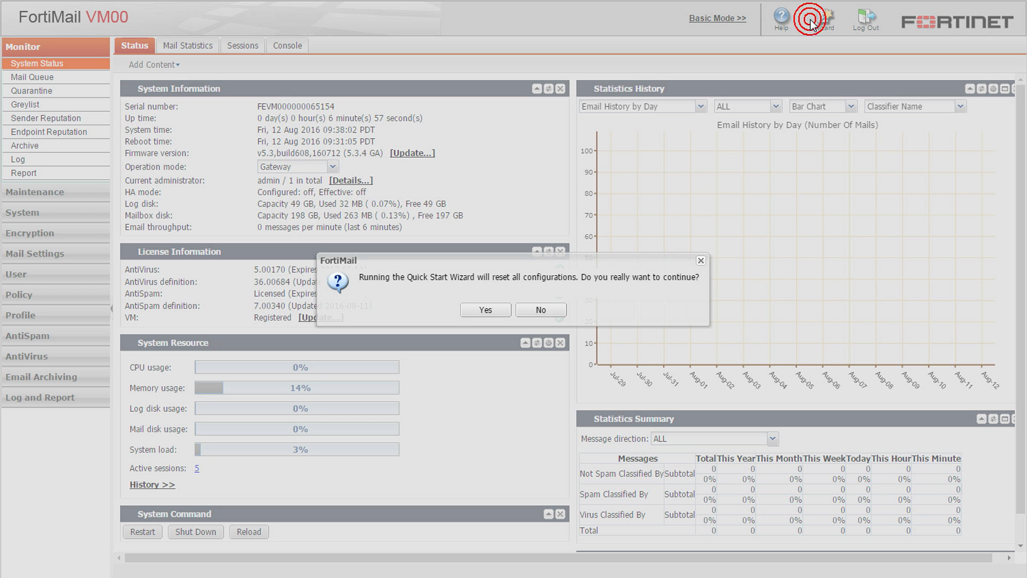
{"action": "left_click", "coordinate": [485, 309]}
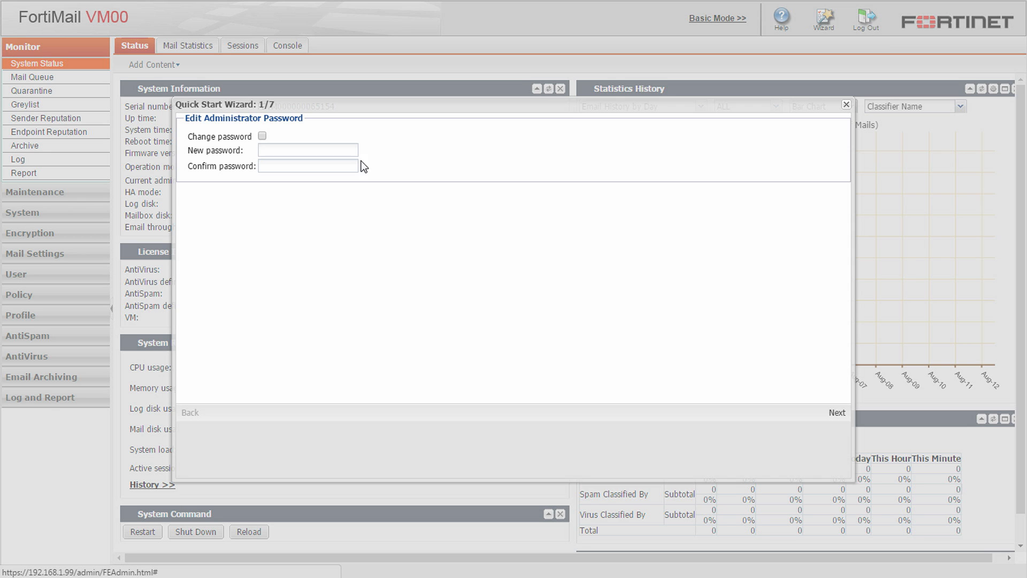
{"action": "left_click", "coordinate": [262, 136]}
{"action": "left_click", "coordinate": [338, 150]}
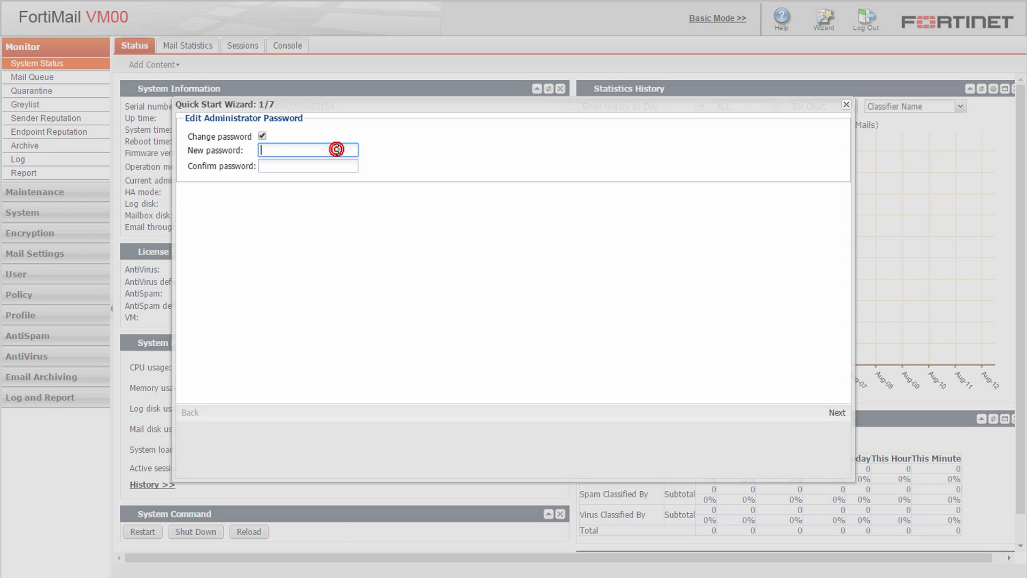
{"action": "type", "text": "fortinet"}
{"action": "key", "text": "Tab"}
{"action": "type", "text": "fortinet"}
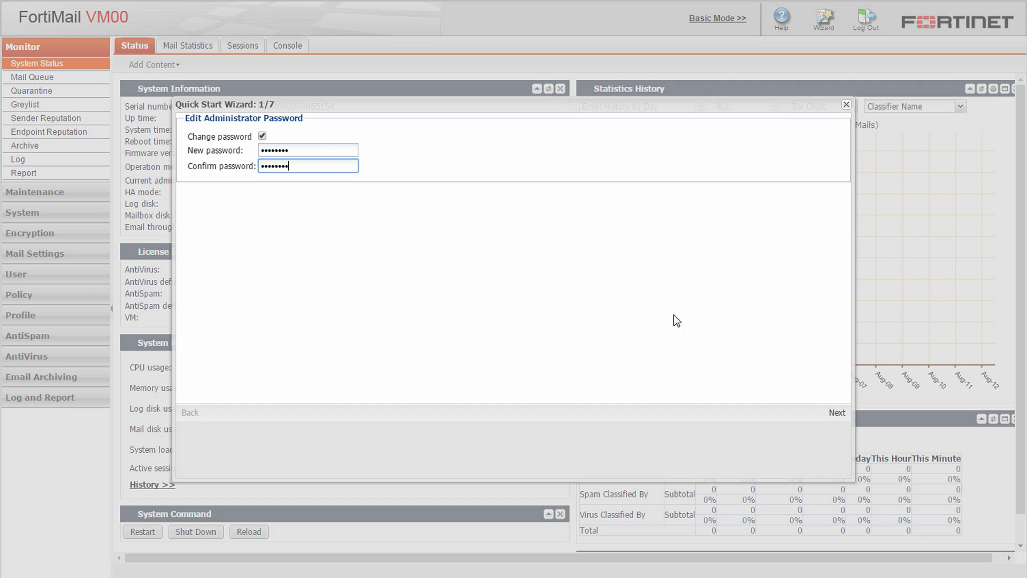
{"action": "left_click", "coordinate": [836, 416]}
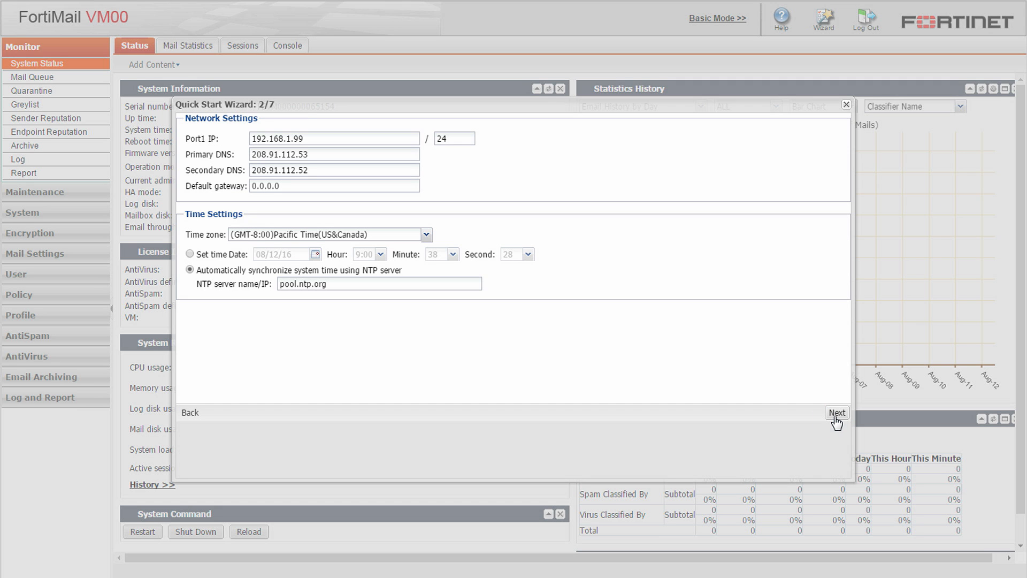
Enter port1 IP 192.168.1.11, primary and secondary DNS 172.16.1.254, default gateway 192.168.1.254
{"action": "triple_click", "coordinate": [385, 138]}
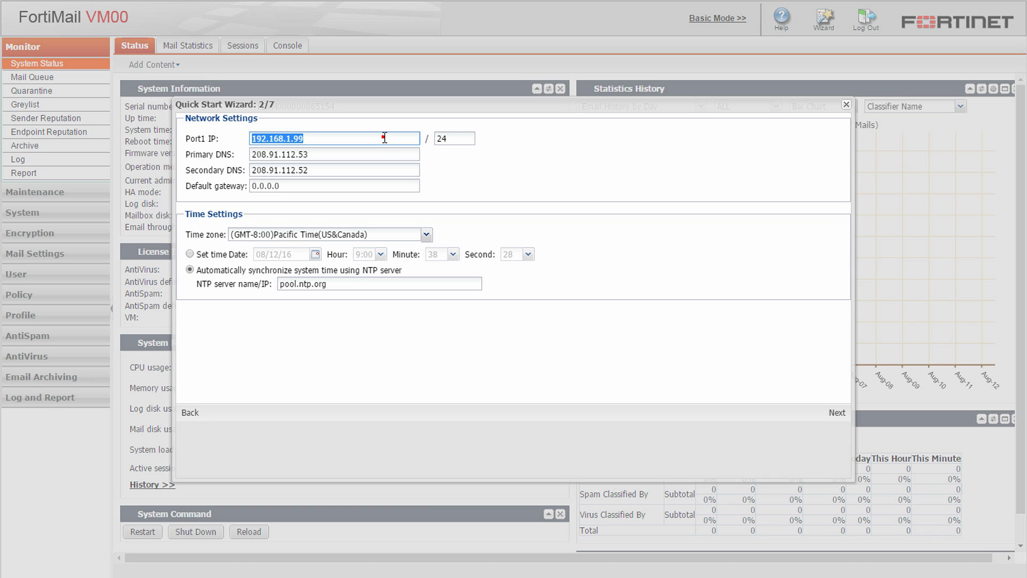
{"action": "type", "text": "192.168.1.11"}
{"action": "key", "text": "Tab"}
{"action": "type", "text": "172.16.1.254"}
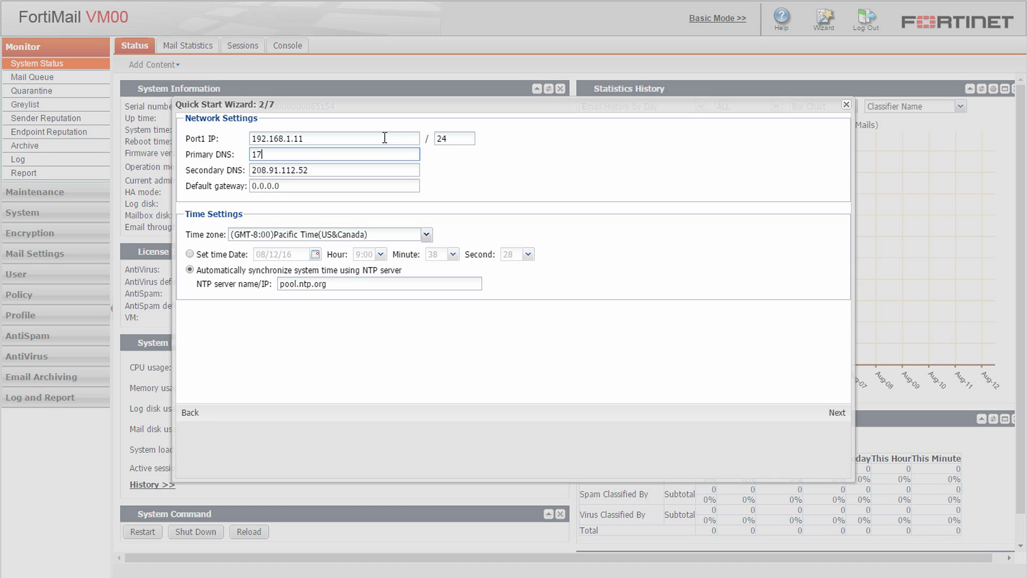
{"action": "key", "text": "Tab"}
{"action": "type", "text": "172.16.1.254"}
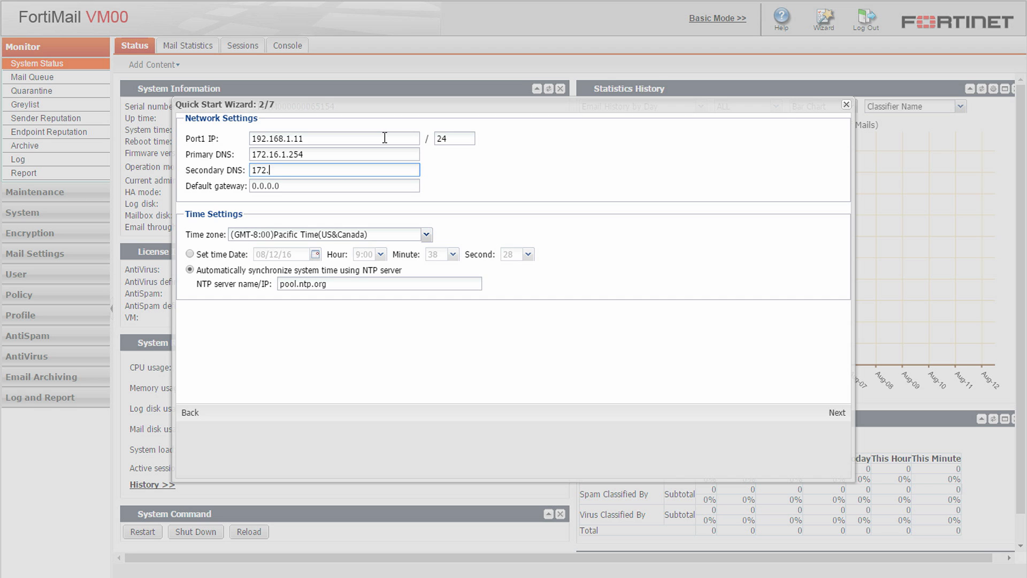
{"action": "key", "text": "Tab"}
{"action": "type", "text": "192.168.1.254"}
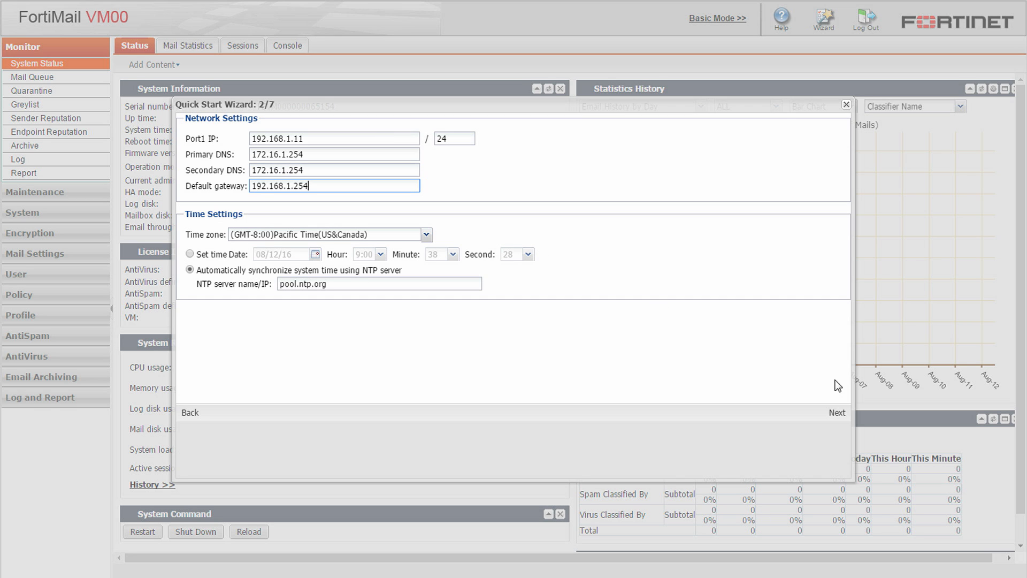
{"action": "left_click", "coordinate": [837, 413]}
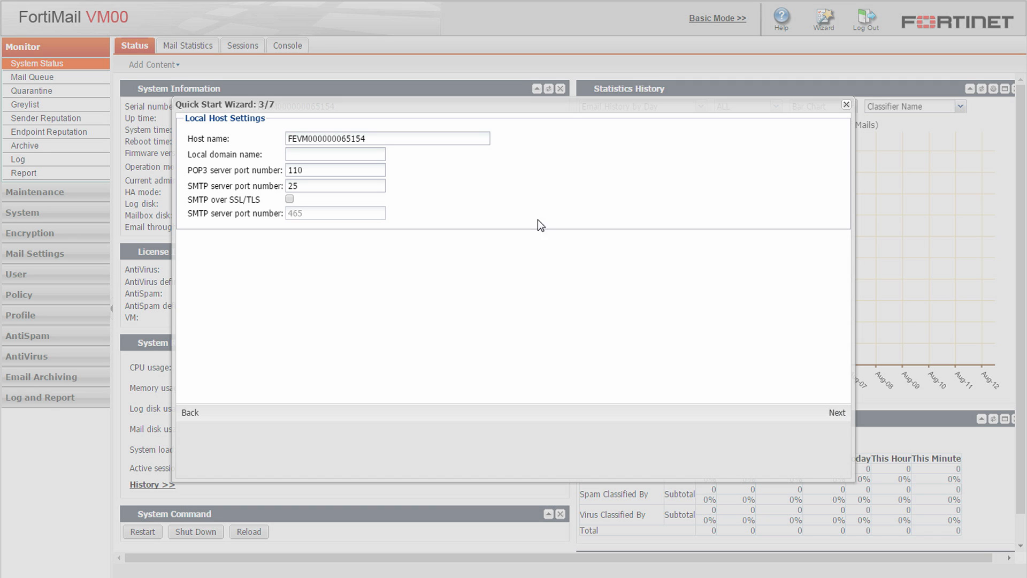
Enter host name mrelay, local domain example.com, and enable SMTP over SSL/TLS
{"action": "left_click", "coordinate": [471, 138]}
{"action": "double_click", "coordinate": [471, 139]}
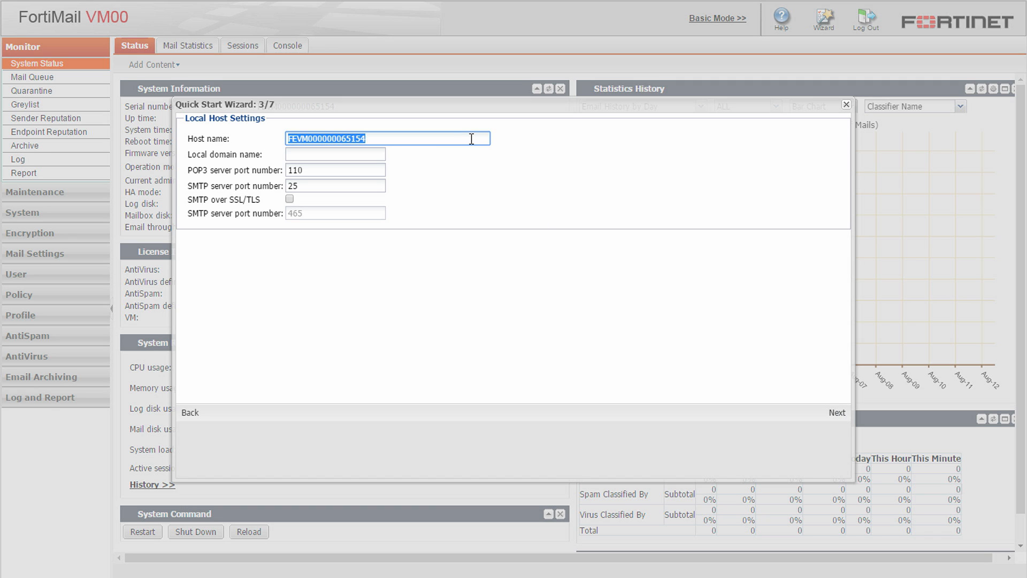
{"action": "type", "text": "mrelay"}
{"action": "key", "text": "Tab"}
{"action": "type", "text": "exam"}
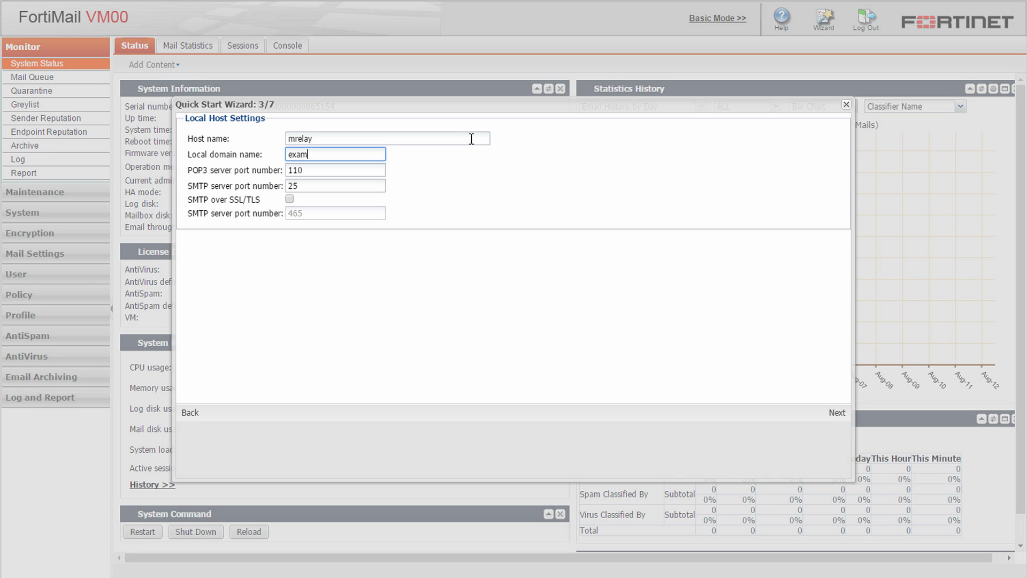
{"action": "type", "text": "ple.com"}
{"action": "left_click", "coordinate": [290, 200]}
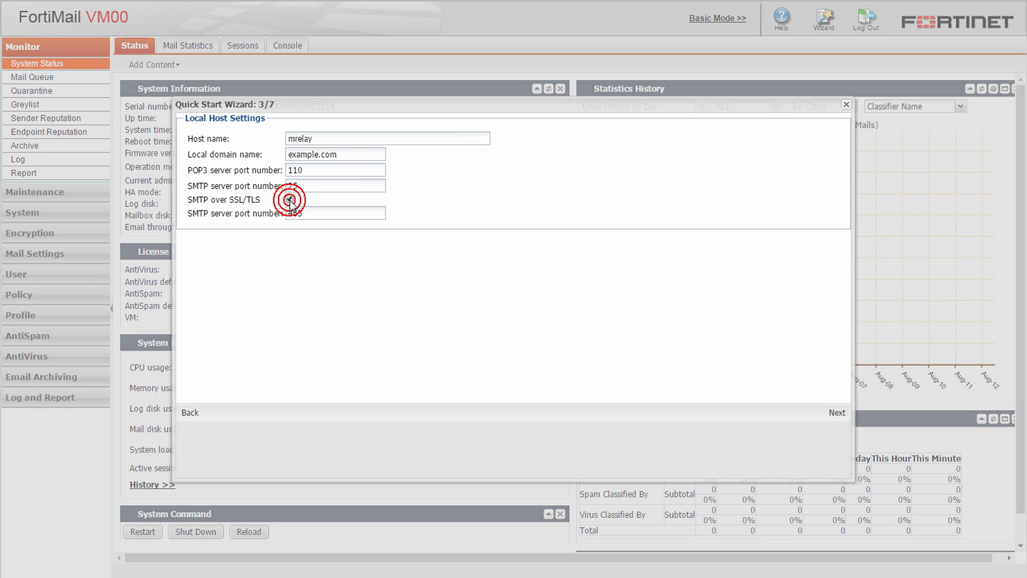
{"action": "left_click", "coordinate": [836, 413]}
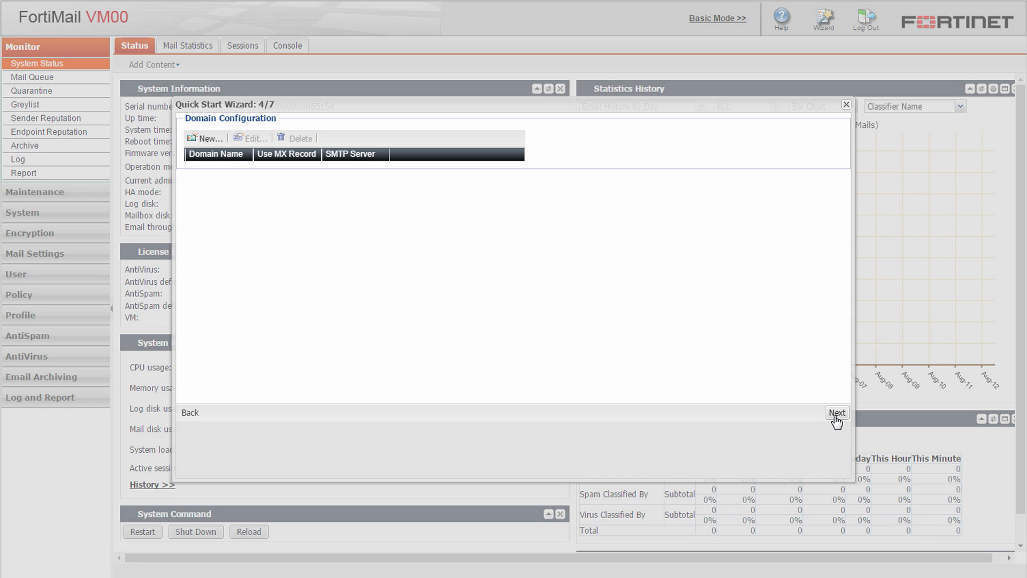
Create protected domain example.com with SMTP server mail.example.com
{"action": "left_click", "coordinate": [209, 138]}
{"action": "left_click", "coordinate": [326, 132]}
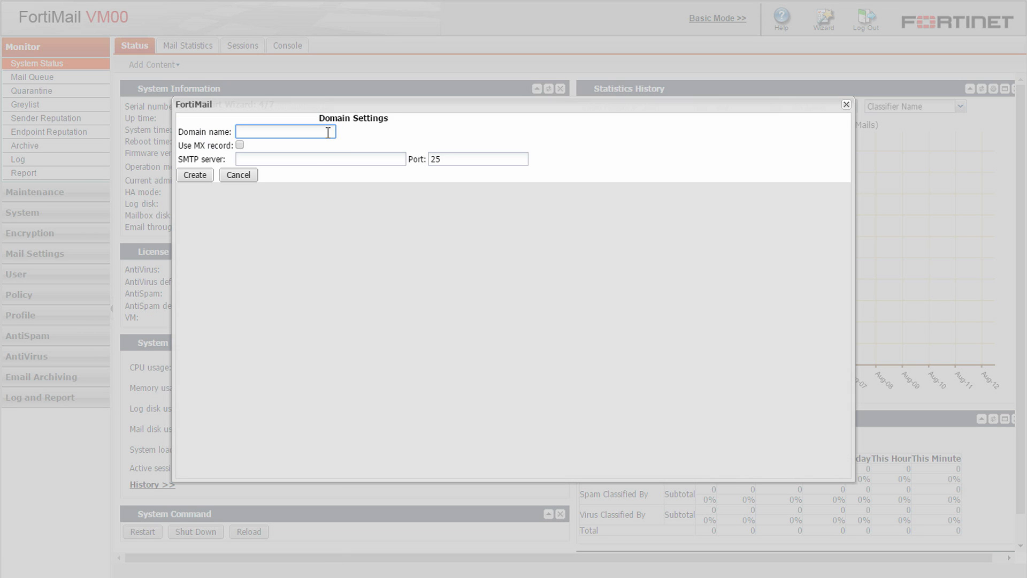
{"action": "type", "text": "example.com"}
{"action": "left_click", "coordinate": [349, 159]}
{"action": "type", "text": "mail.ex"}
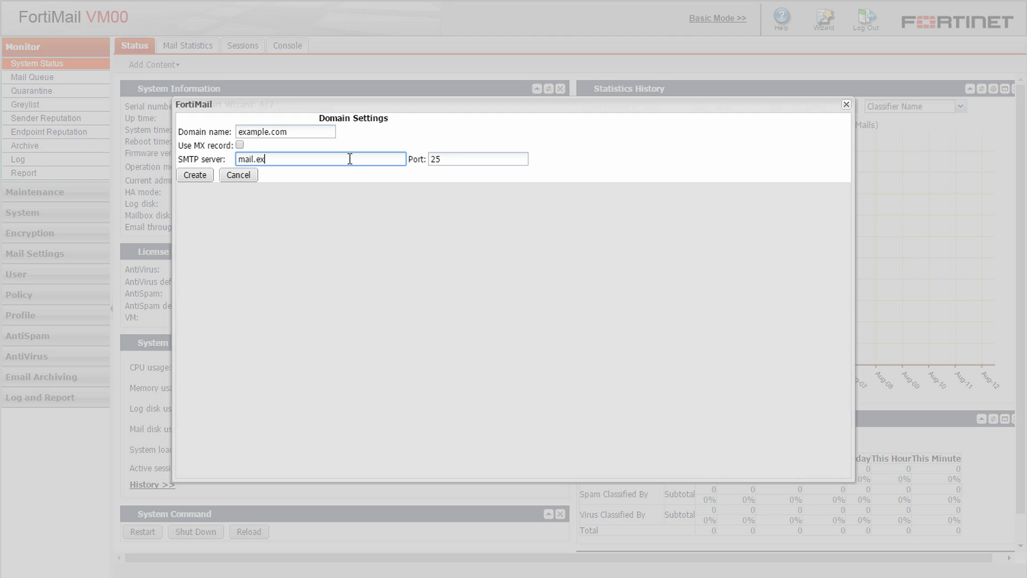
{"action": "type", "text": "ample.com"}
{"action": "left_click", "coordinate": [202, 174]}
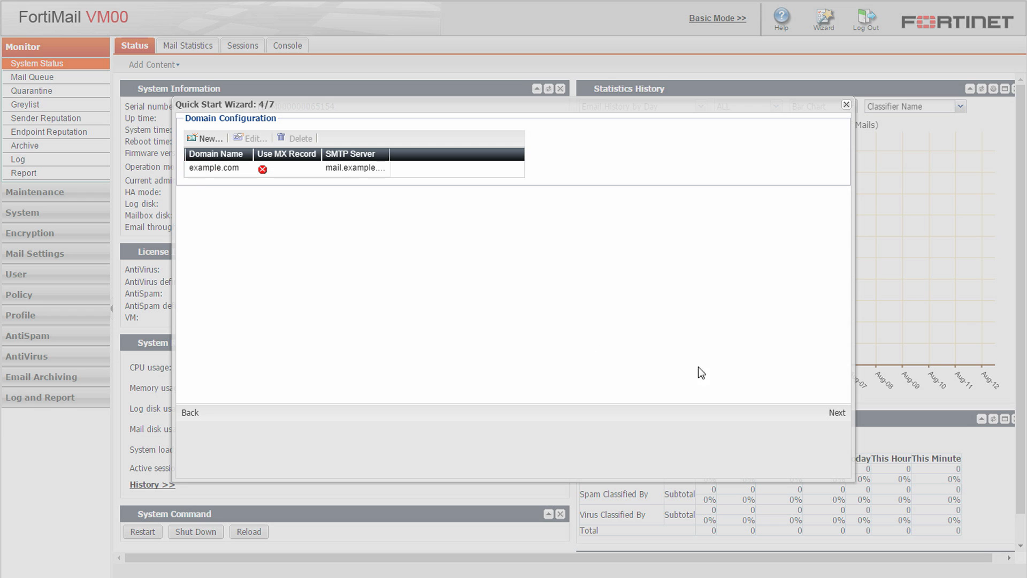
{"action": "left_click", "coordinate": [837, 413]}
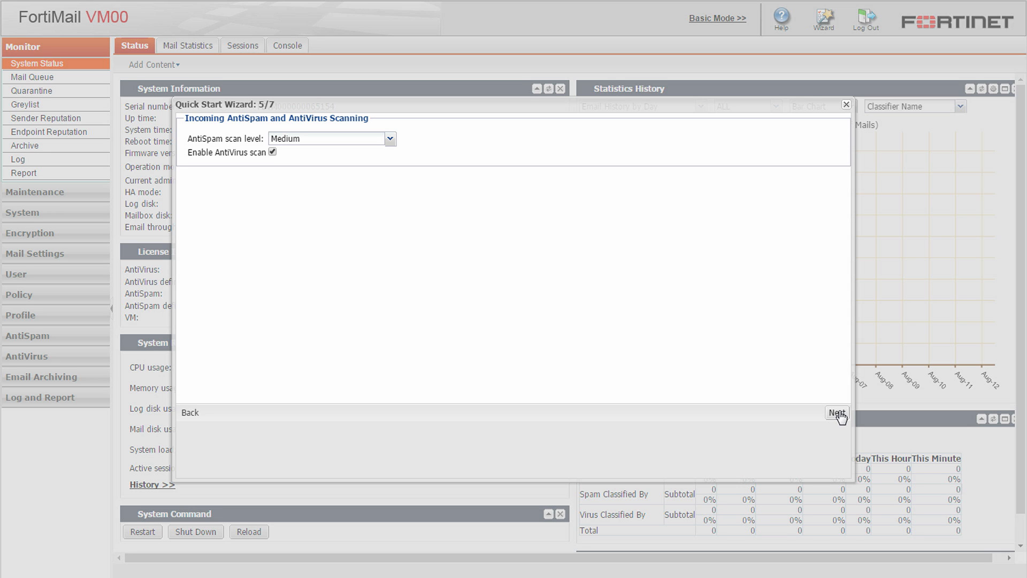
Start a new SMTP relay access rule with sender IP 192.168.1.10/32
{"action": "left_click", "coordinate": [838, 414]}
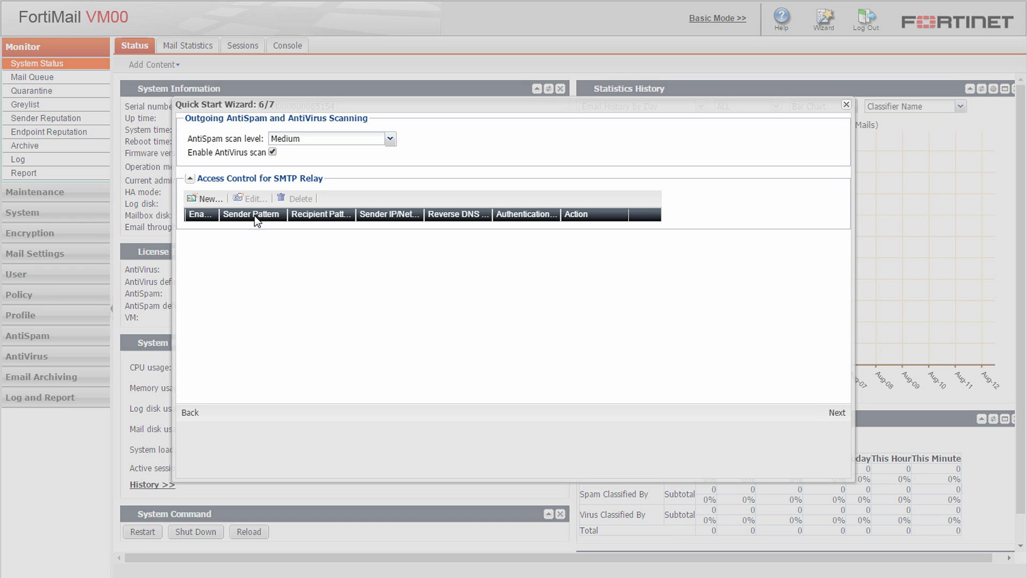
{"action": "left_click", "coordinate": [207, 198]}
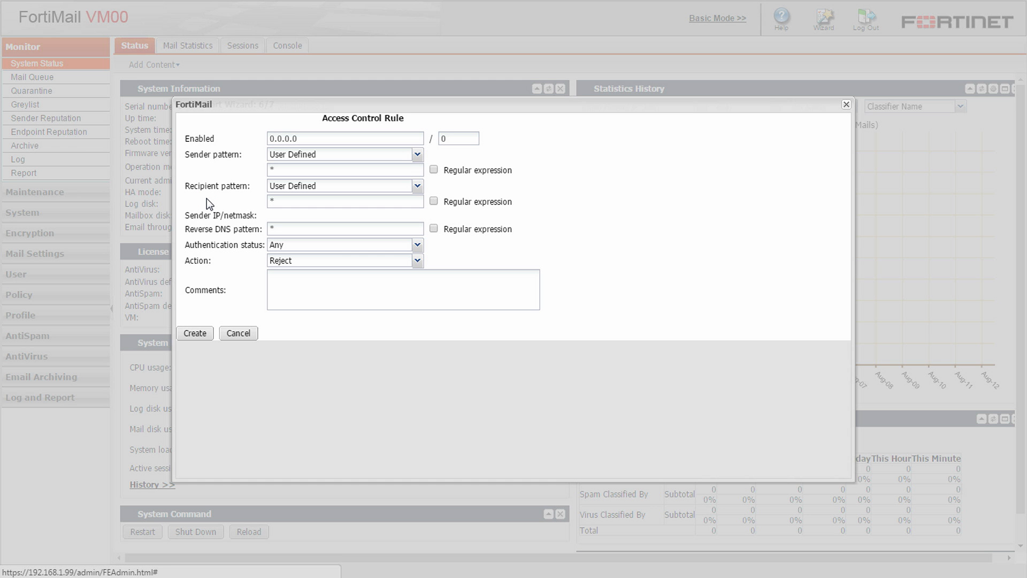
{"action": "double_click", "coordinate": [403, 139]}
{"action": "type", "text": "192.168.1.10"}
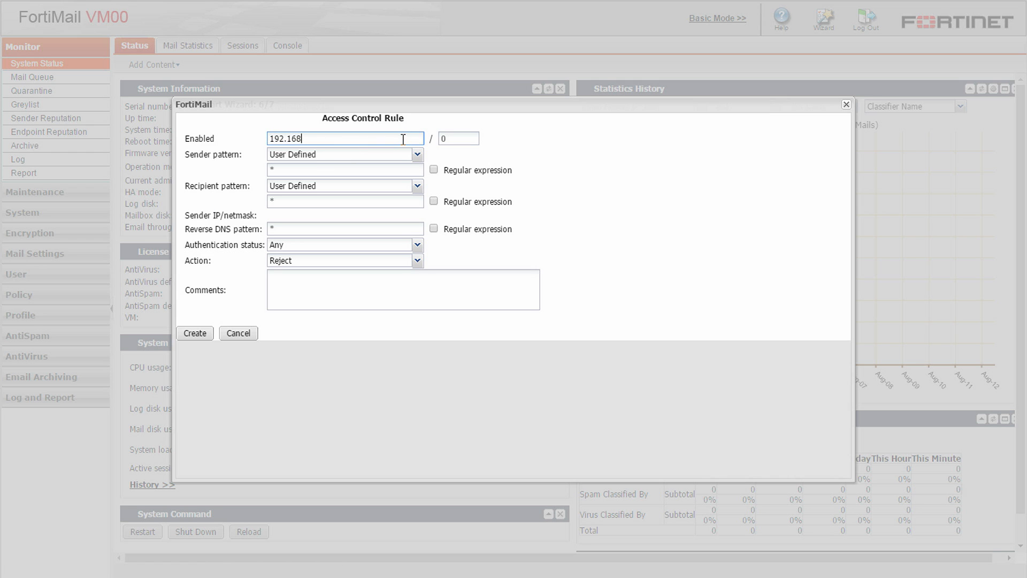
{"action": "key", "text": "Tab"}
{"action": "type", "text": "32"}
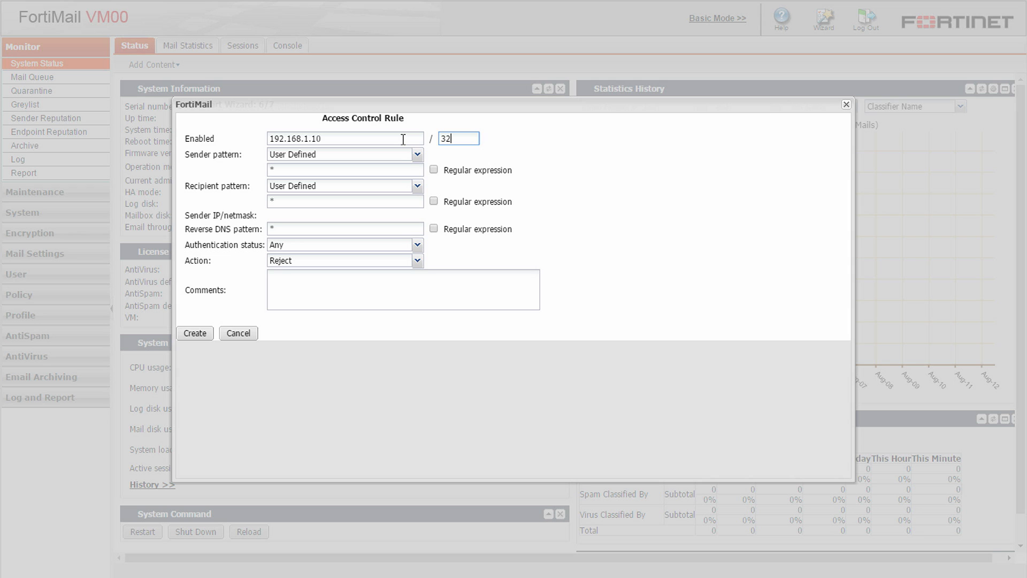
{"action": "left_click", "coordinate": [406, 171]}
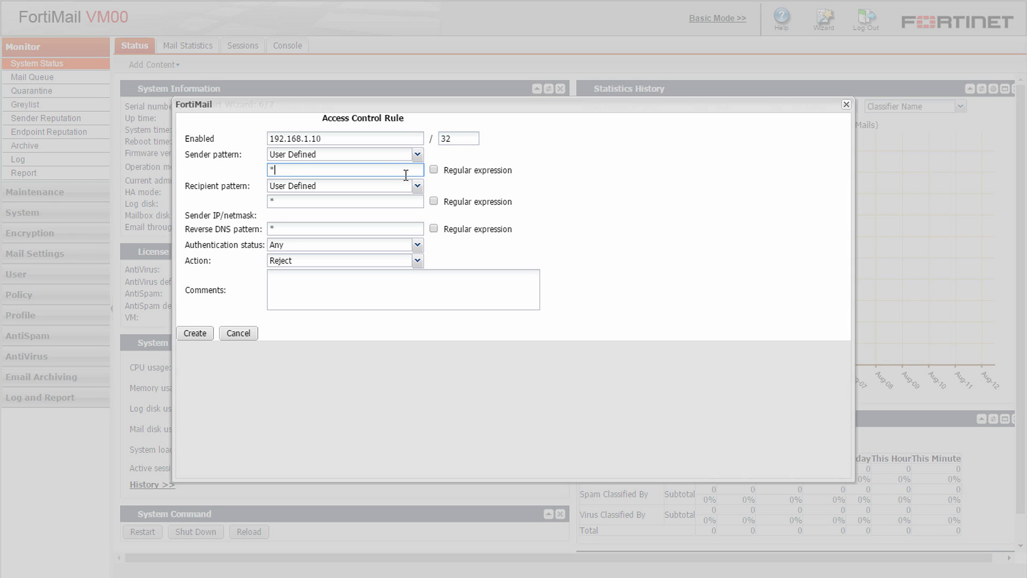
{"action": "type", "text": "@example.com"}
{"action": "left_click", "coordinate": [417, 245]}
{"action": "left_click", "coordinate": [419, 246]}
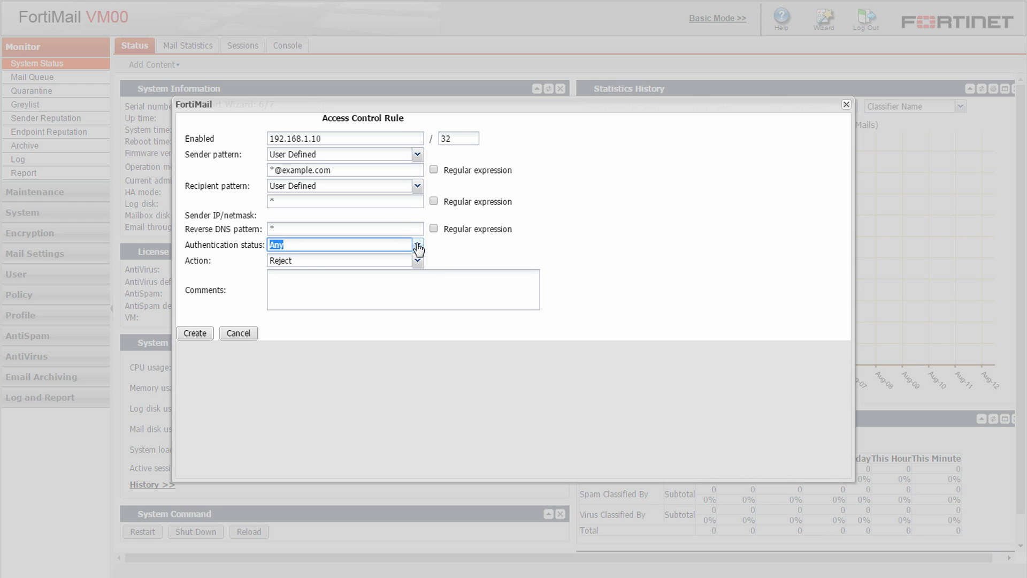
{"action": "left_click", "coordinate": [418, 261]}
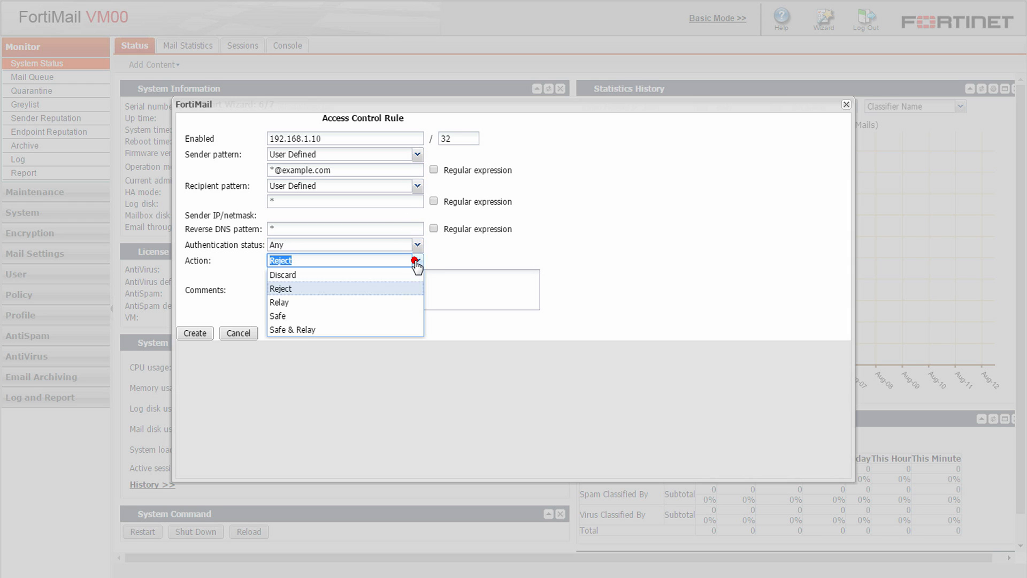
{"action": "left_click", "coordinate": [407, 303]}
{"action": "left_click", "coordinate": [192, 333]}
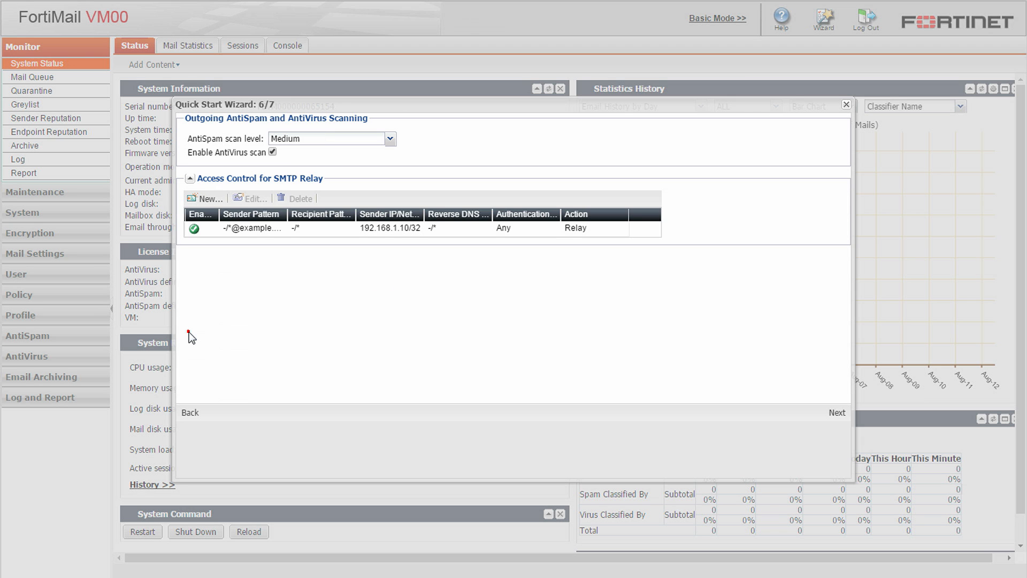
Review the step 7/7 settings summary and apply the configuration with OK
{"action": "left_click", "coordinate": [837, 413]}
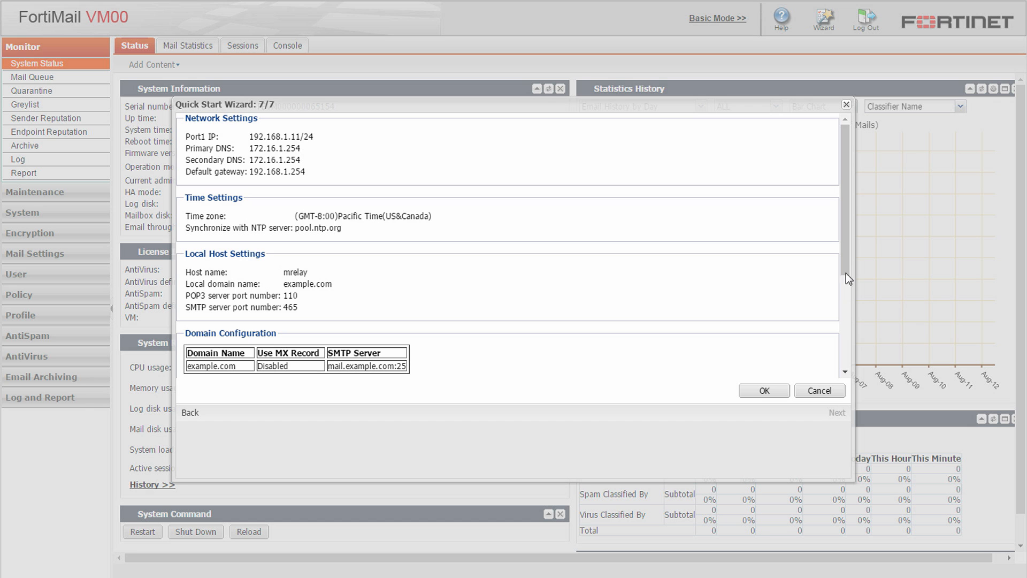
{"action": "left_click_drag", "start_coordinate": [849, 265], "coordinate": [851, 366]}
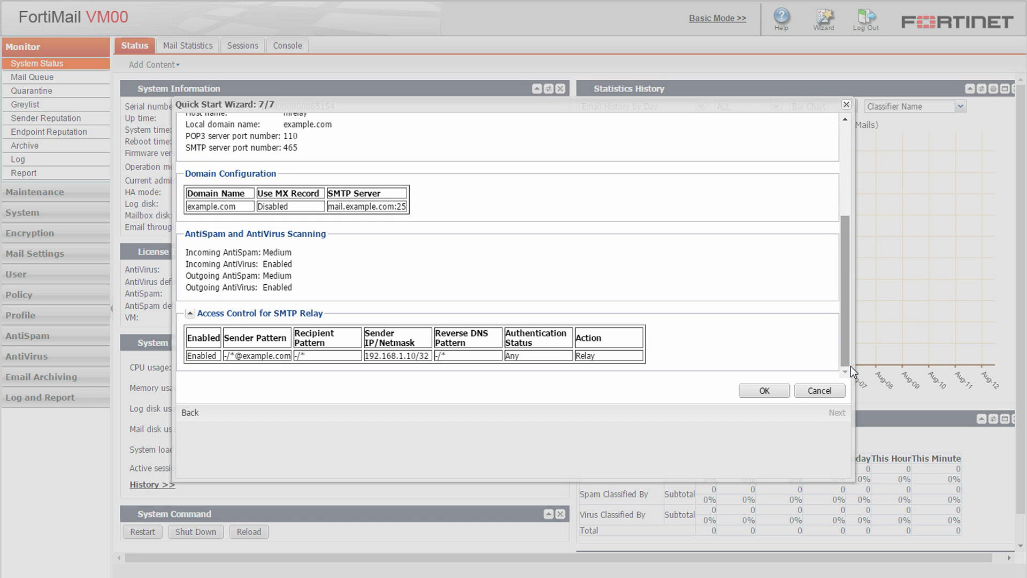
{"action": "left_click", "coordinate": [777, 391]}
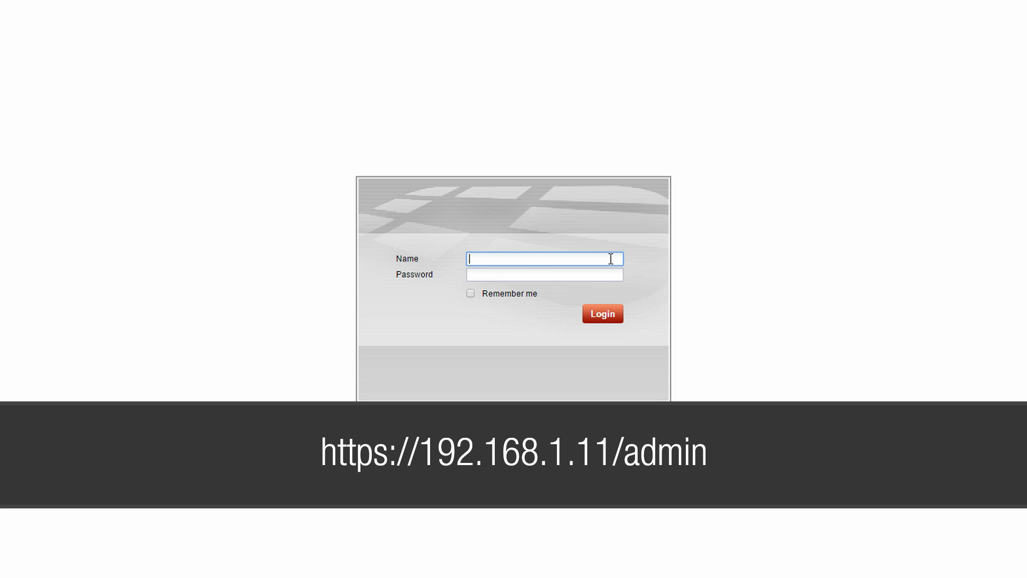
Log back in as admin with the new password at 192.168.1.11
{"action": "type", "text": "admin"}
{"action": "key", "text": "Tab"}
{"action": "type", "text": "********"}
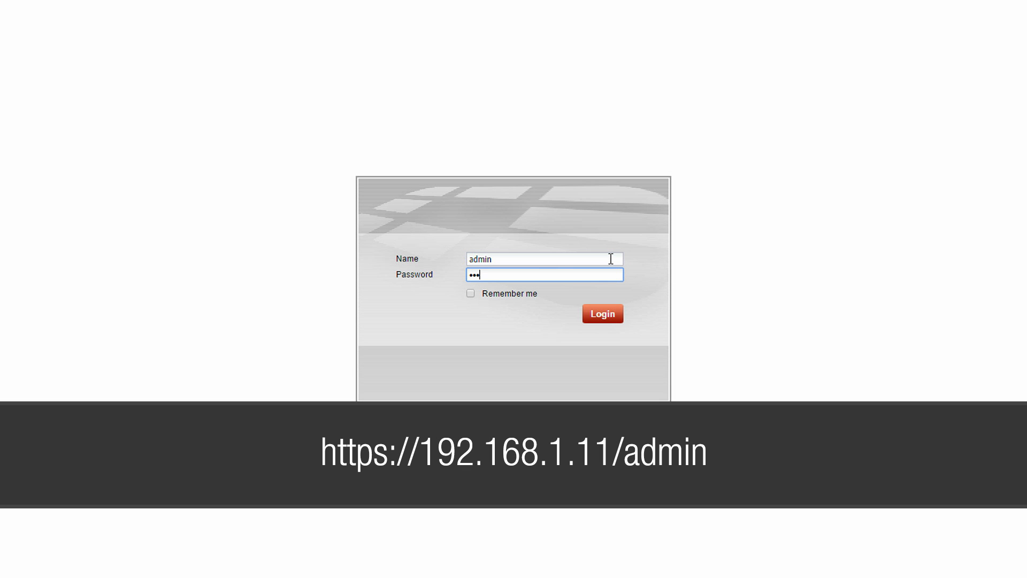
{"action": "left_click", "coordinate": [606, 314]}
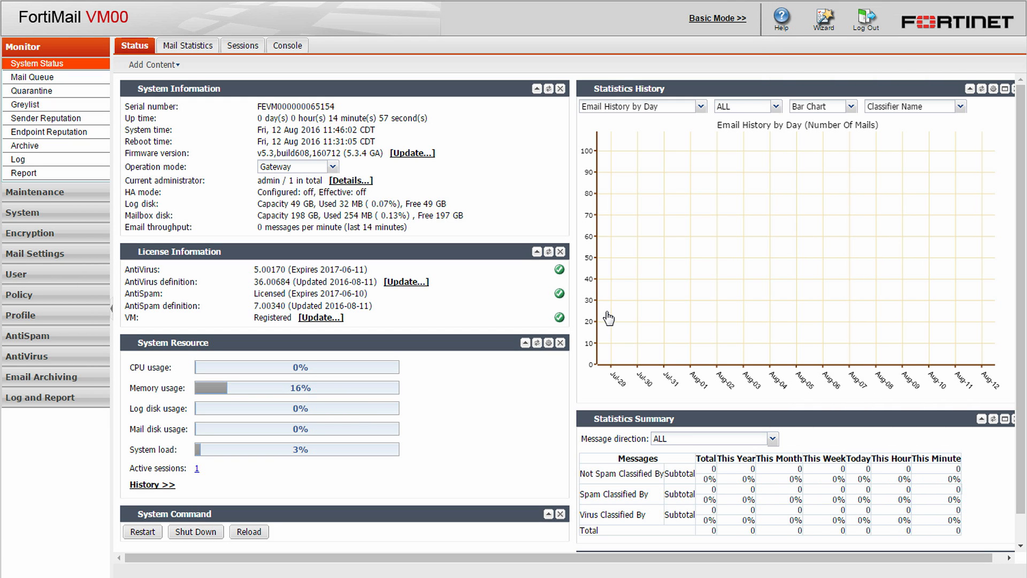
Select the serial number, then open Maintenance > FortiGuard to view service versions and expiry
{"action": "double_click", "coordinate": [317, 108]}
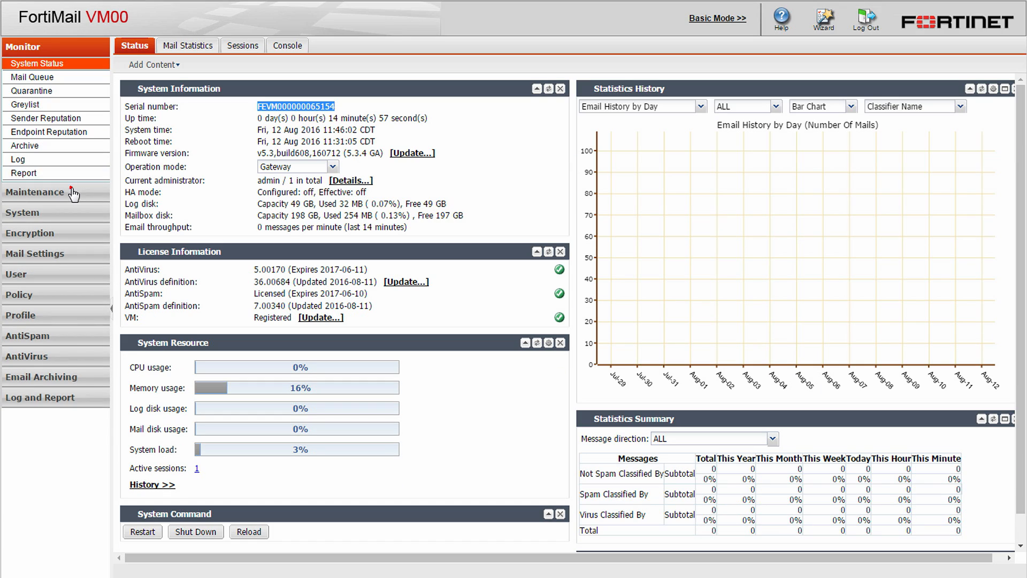
{"action": "left_click", "coordinate": [73, 193]}
{"action": "left_click", "coordinate": [51, 102]}
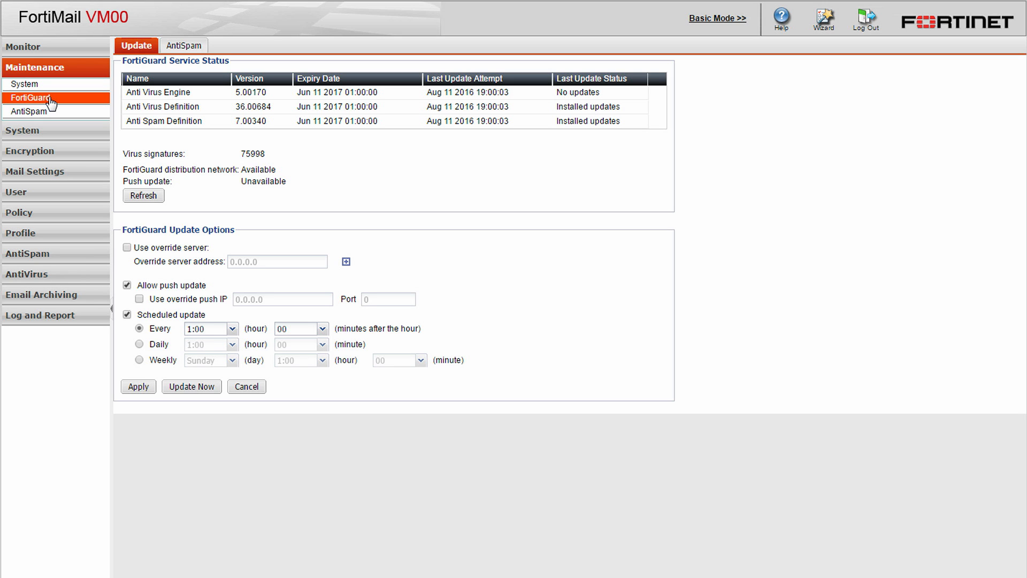
Navigate back to Monitor > System Status
{"action": "left_click", "coordinate": [186, 388]}
{"action": "left_click", "coordinate": [38, 47]}
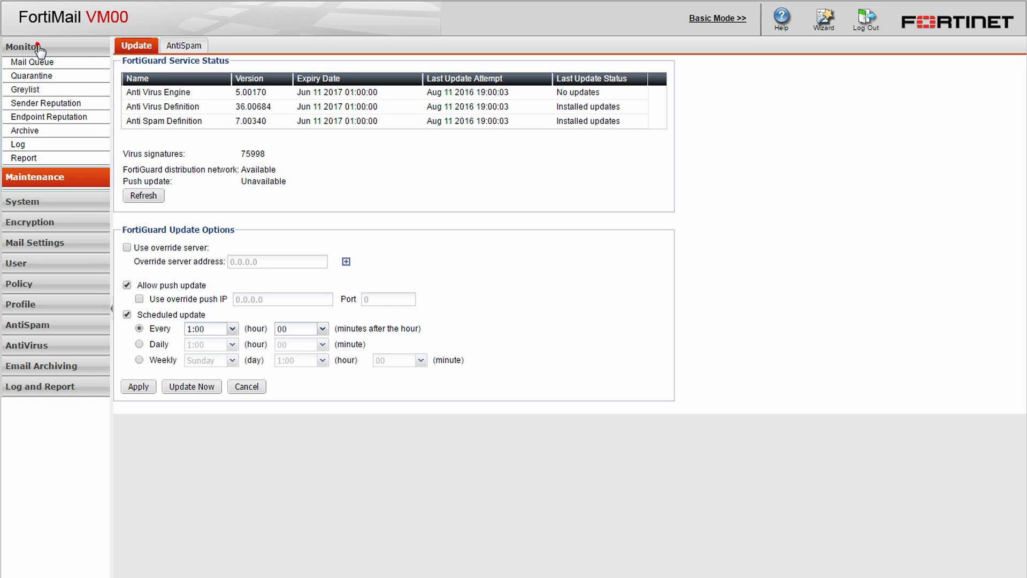
{"action": "left_click", "coordinate": [45, 65]}
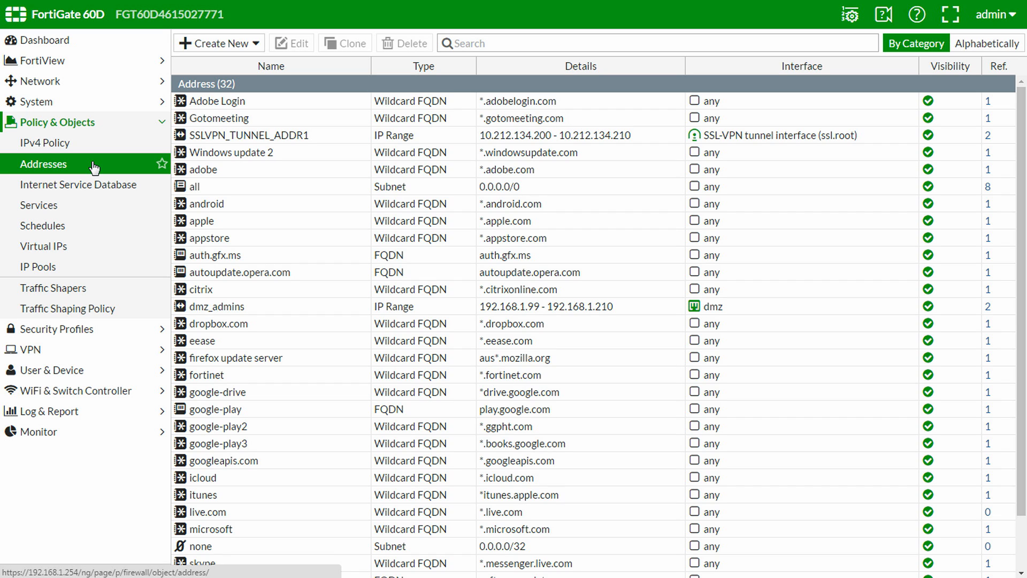
Create the firewall address fortimail_example.com with subnet 192.168.1.11 bound to the dmz interface
{"action": "left_click", "coordinate": [244, 46]}
{"action": "left_click", "coordinate": [244, 63]}
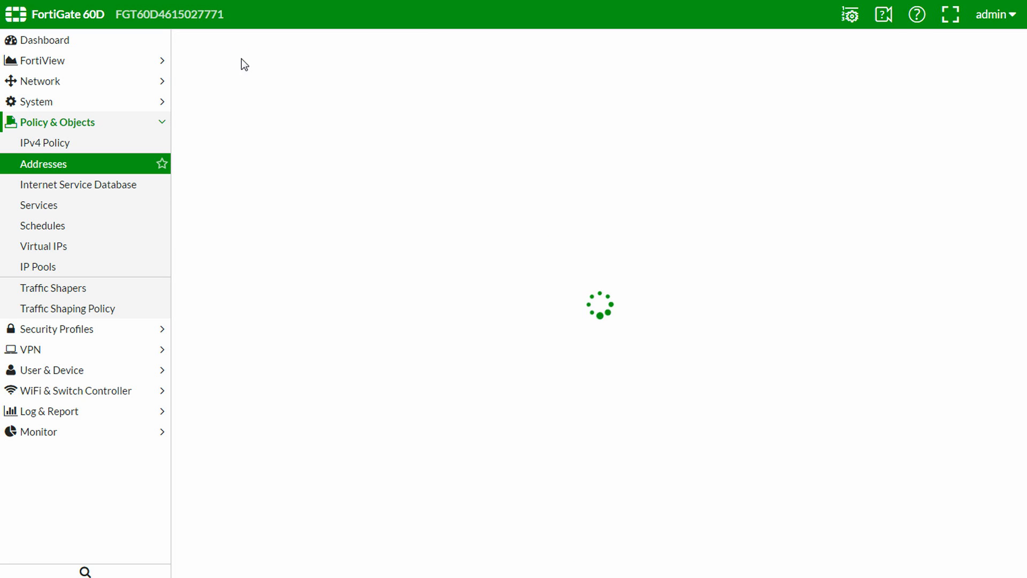
{"action": "left_click", "coordinate": [481, 70]}
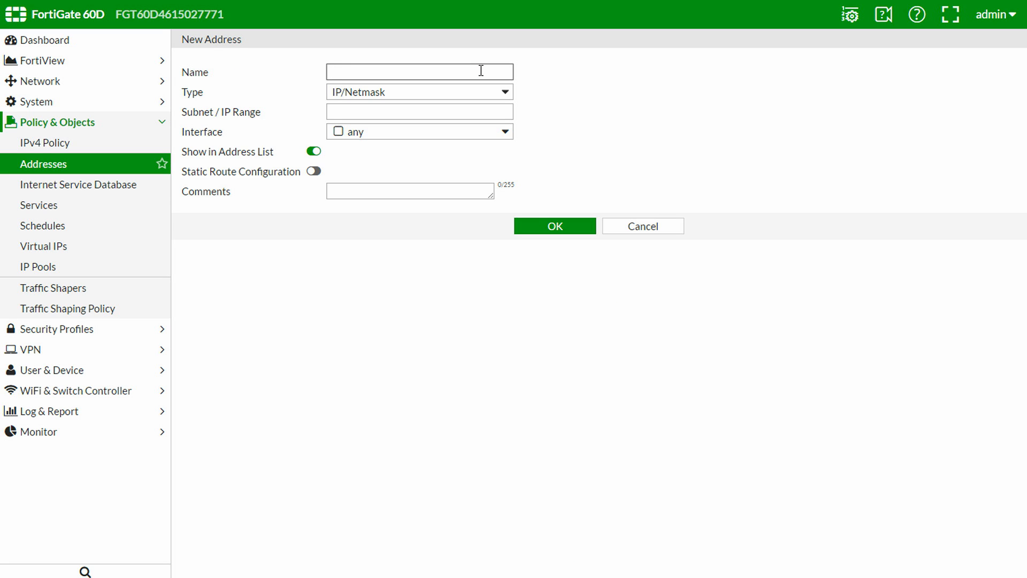
{"action": "type", "text": "fortimail_example.com"}
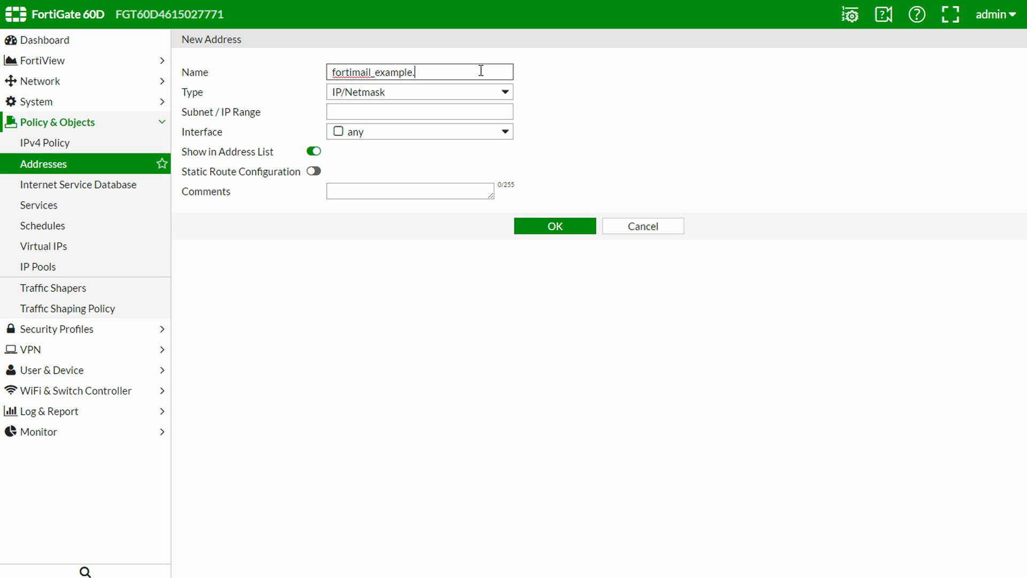
{"action": "left_click", "coordinate": [480, 110]}
{"action": "type", "text": "192.168.1.11"}
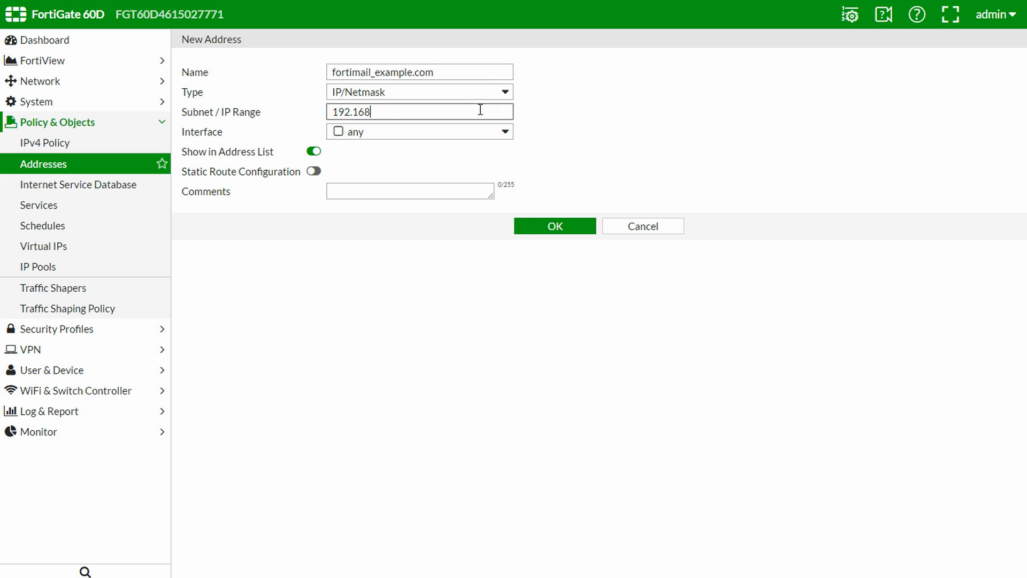
{"action": "left_click", "coordinate": [486, 138]}
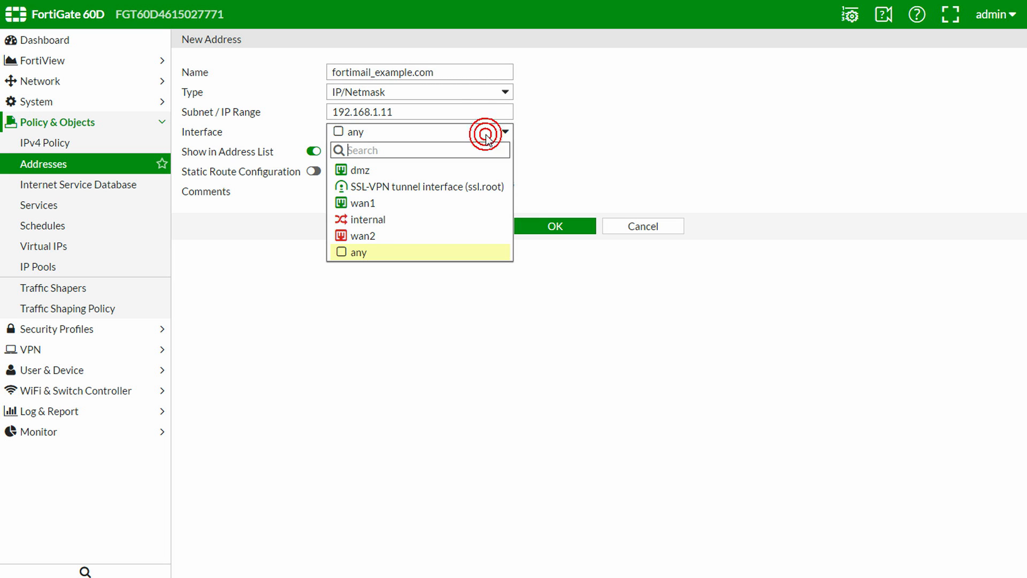
{"action": "left_click", "coordinate": [478, 171]}
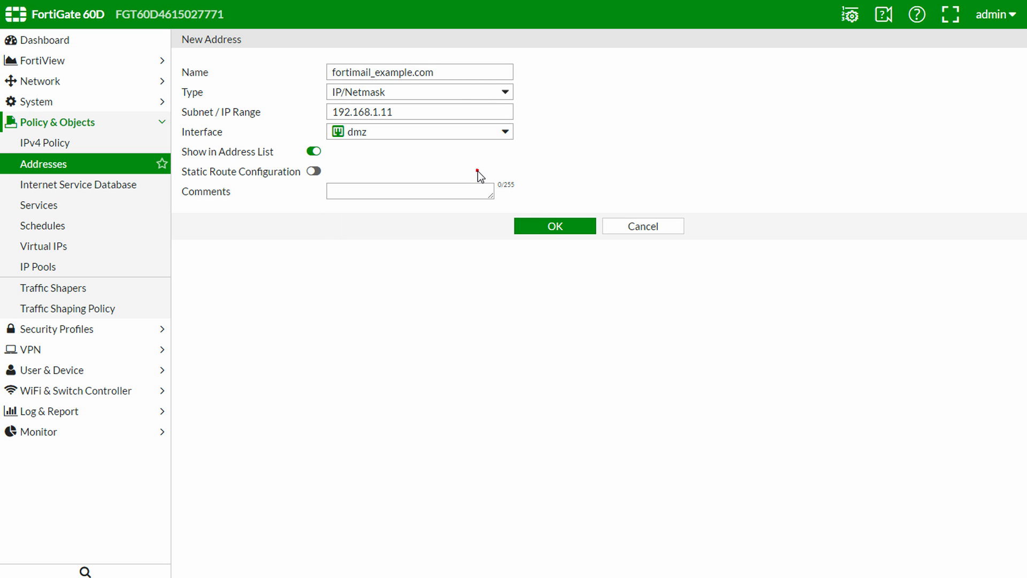
{"action": "left_click", "coordinate": [553, 225]}
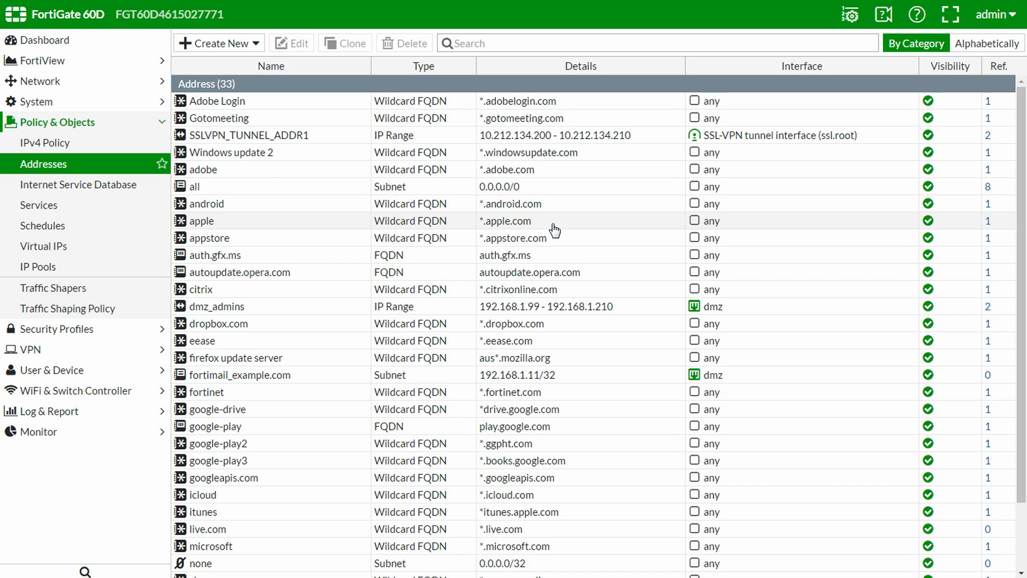
Create the custom service fortimail_antispam_queries using UDP destination port 8889
{"action": "left_click", "coordinate": [91, 205]}
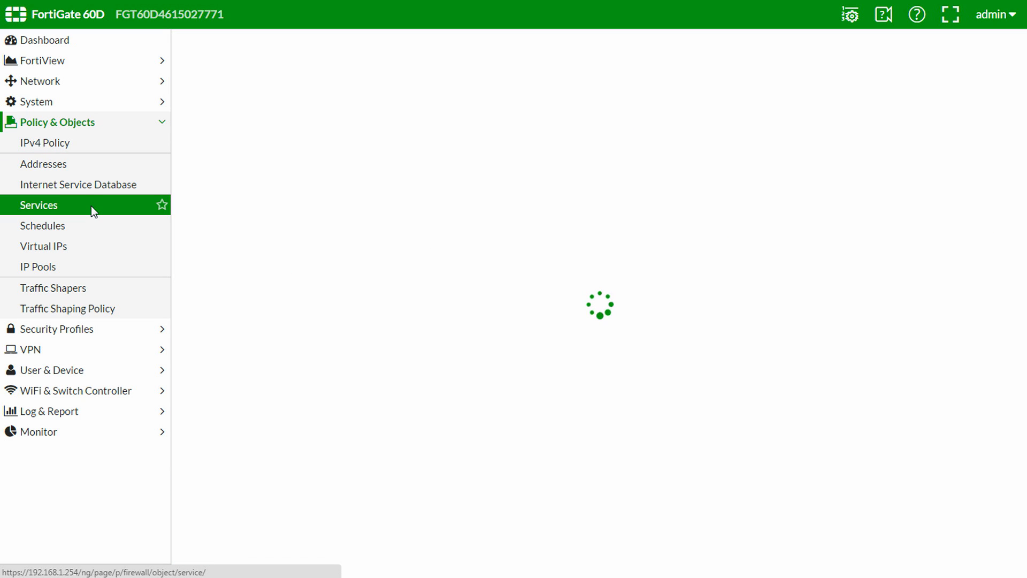
{"action": "left_click", "coordinate": [219, 44]}
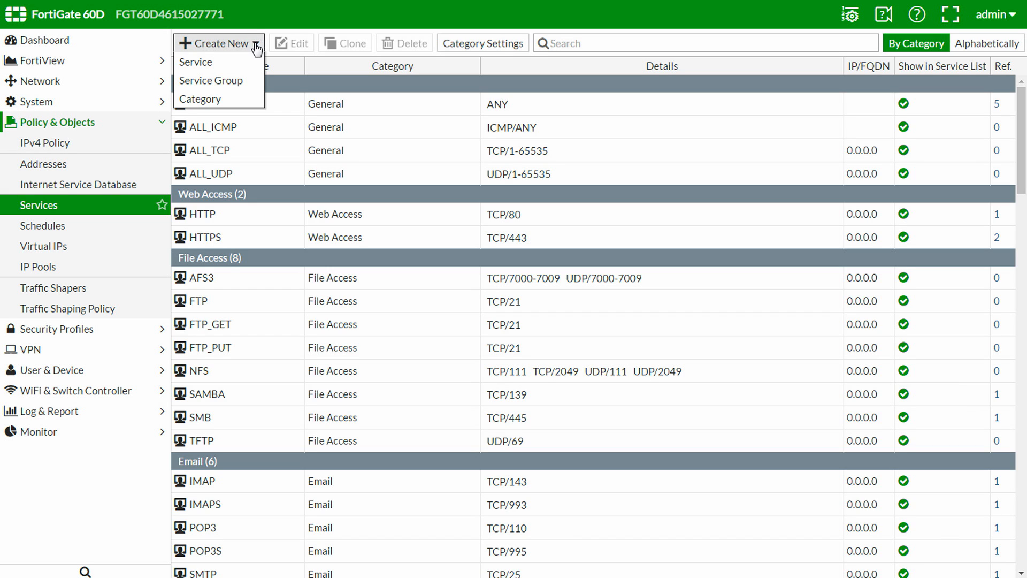
{"action": "left_click", "coordinate": [249, 63]}
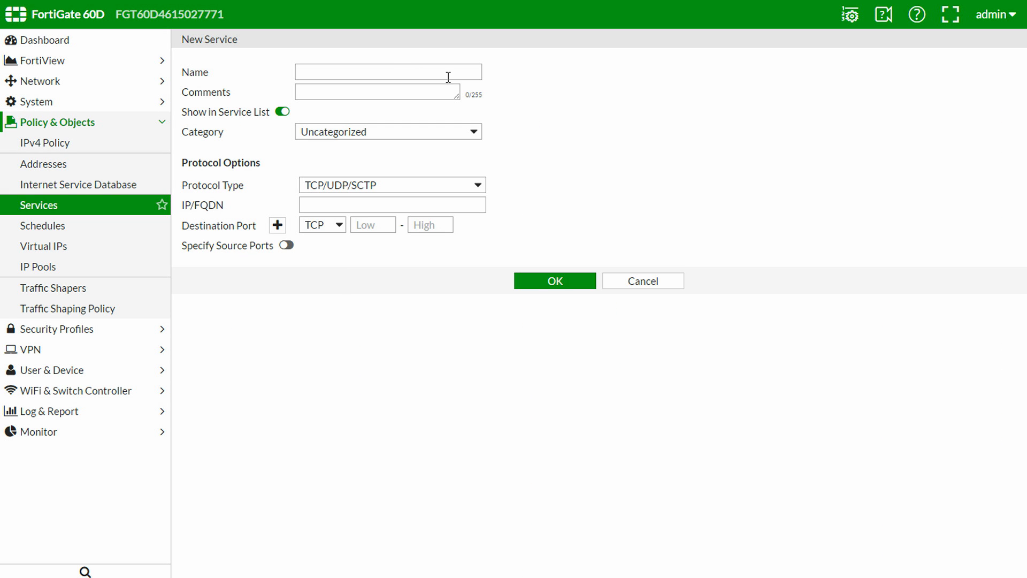
{"action": "left_click", "coordinate": [448, 75]}
{"action": "type", "text": "fortimail"}
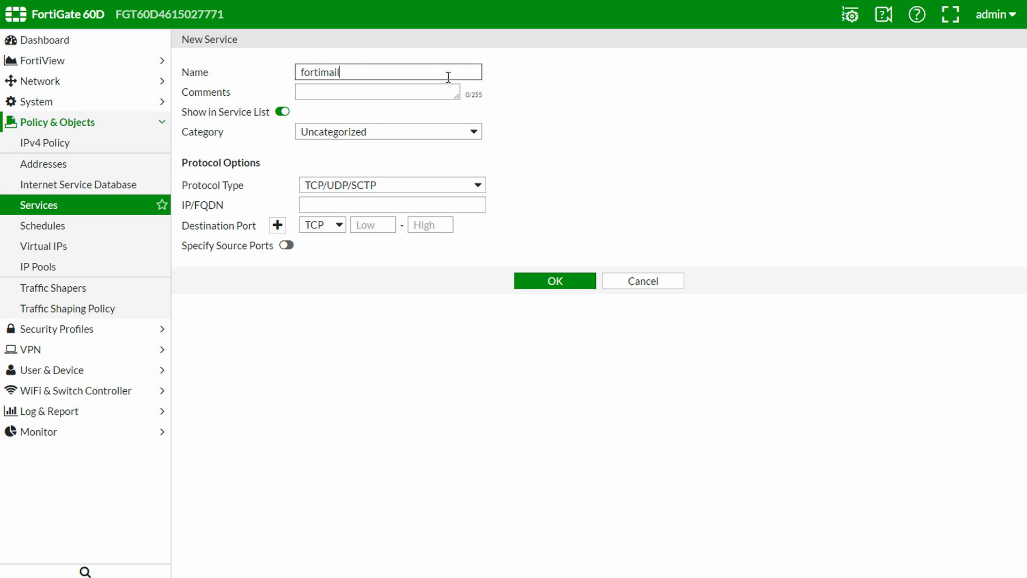
{"action": "type", "text": "_antispam_queries"}
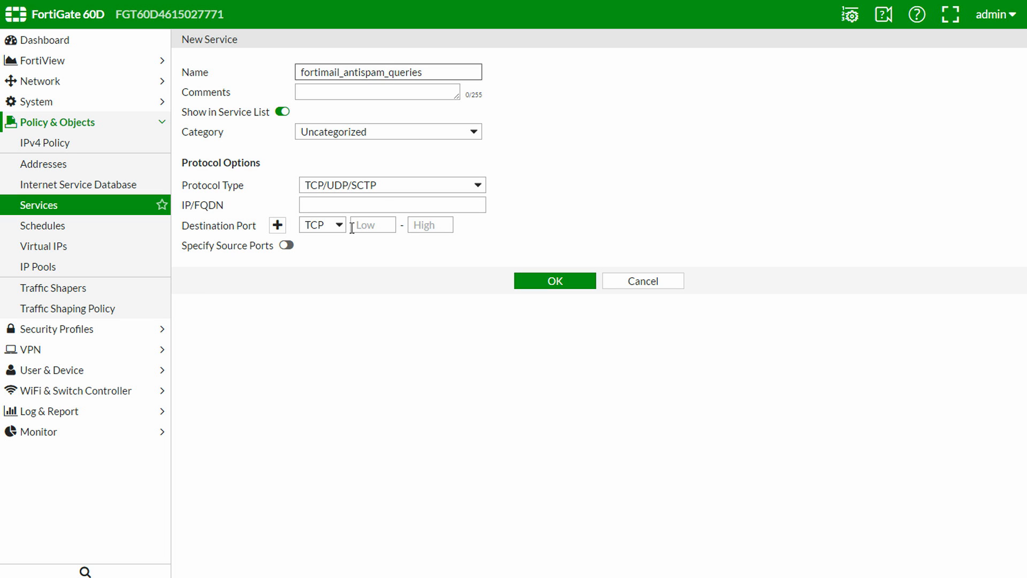
{"action": "left_click", "coordinate": [334, 231]}
{"action": "left_click", "coordinate": [335, 247]}
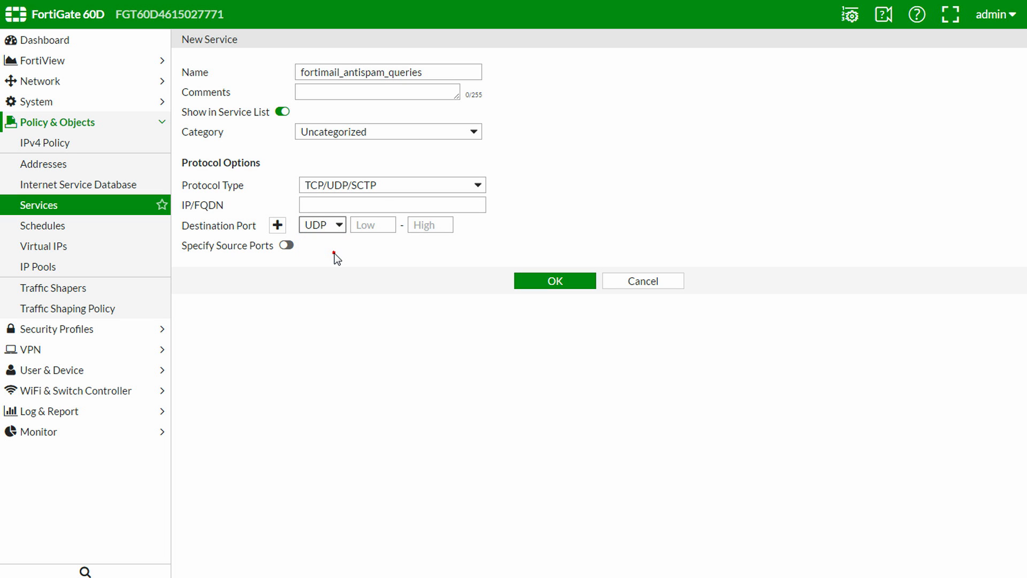
{"action": "left_click", "coordinate": [374, 227]}
{"action": "type", "text": "8889"}
{"action": "key", "text": "Tab"}
{"action": "type", "text": "8889"}
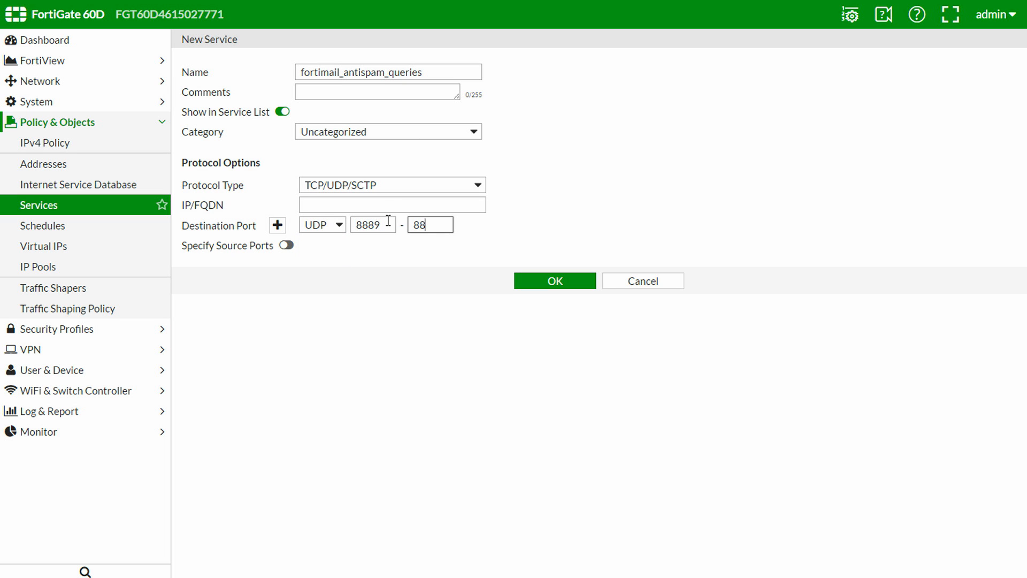
{"action": "left_click", "coordinate": [565, 280]}
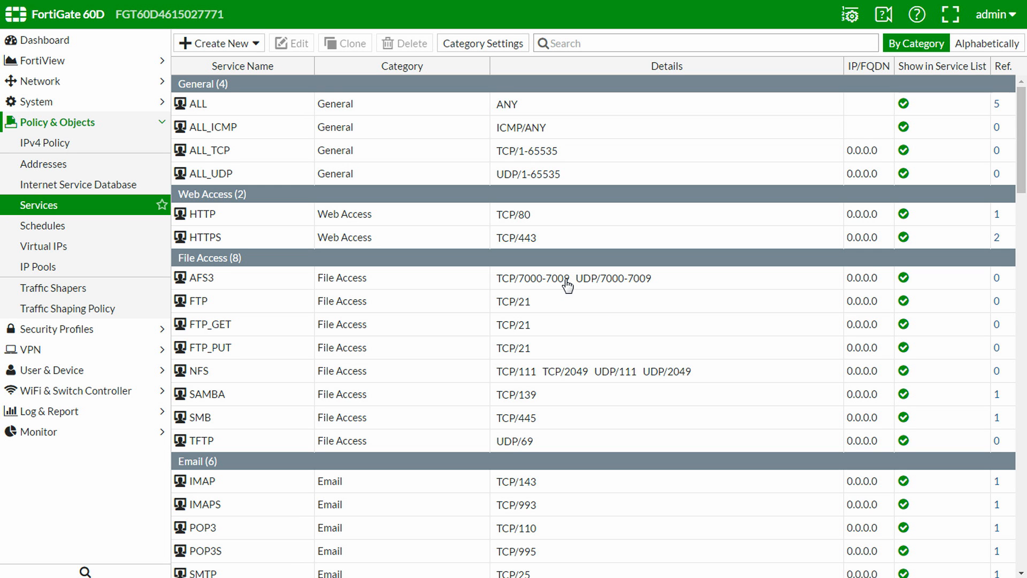
Create the custom service fortimail_antivirus_updates using UDP destination port 9443
{"action": "left_click", "coordinate": [246, 45]}
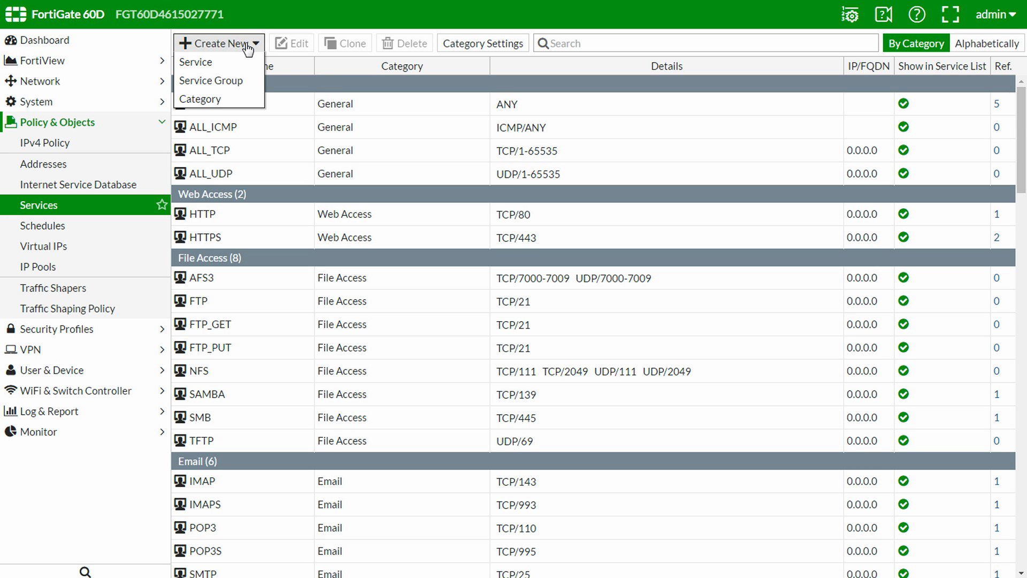
{"action": "left_click", "coordinate": [245, 62]}
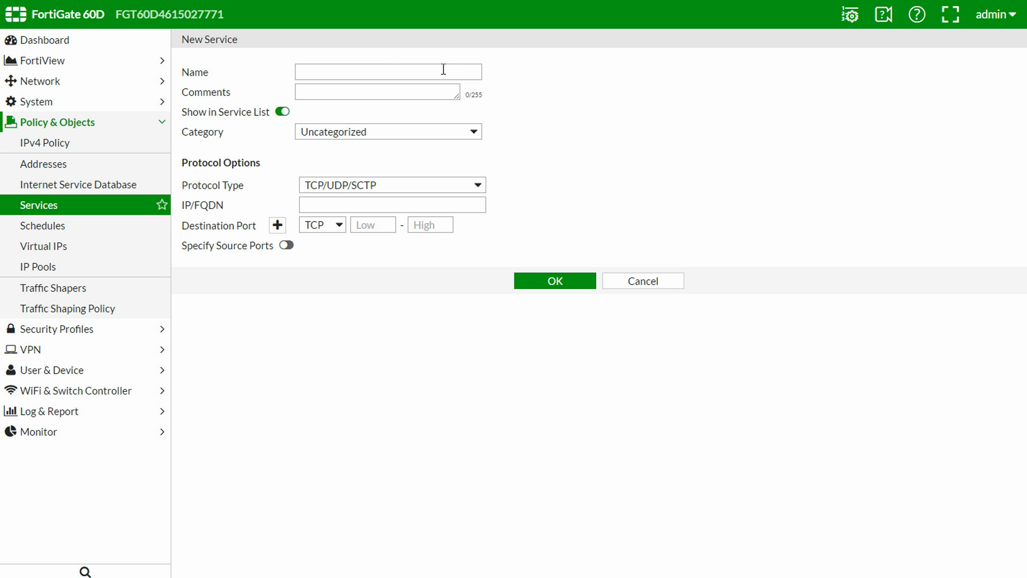
{"action": "left_click", "coordinate": [443, 70]}
{"action": "type", "text": "fortimail_anti"}
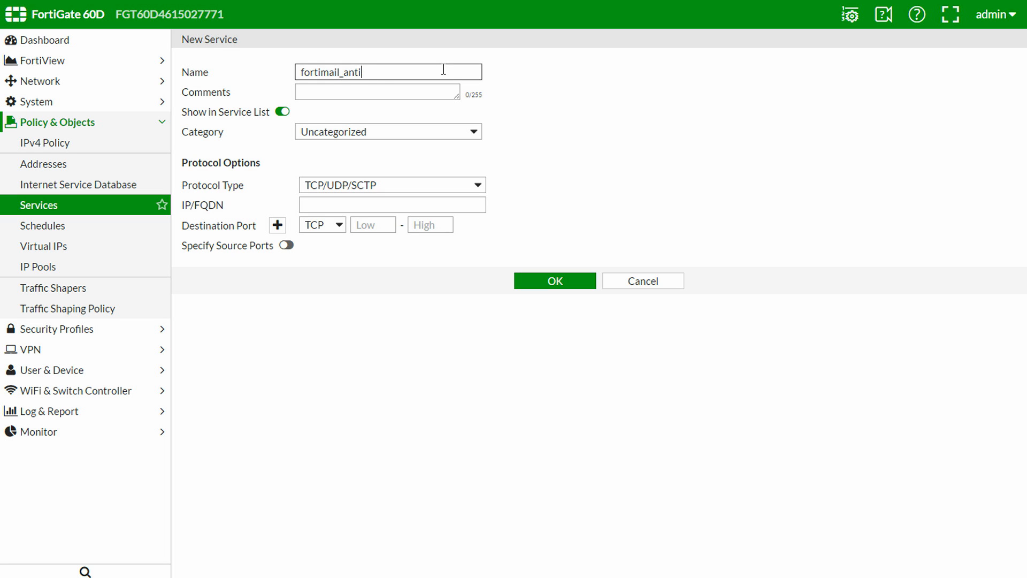
{"action": "type", "text": "virus_updates"}
{"action": "left_click", "coordinate": [332, 225]}
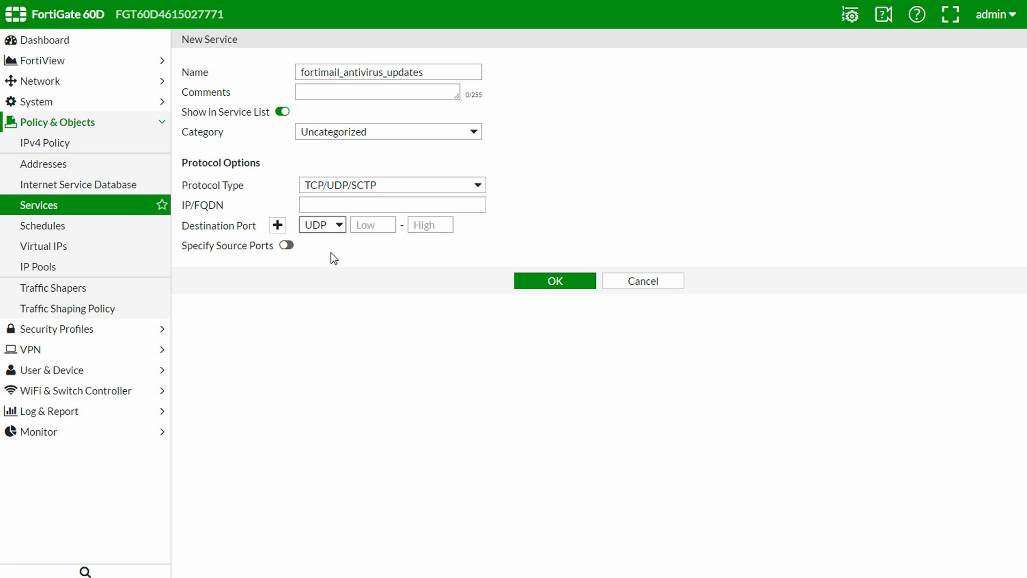
{"action": "left_click", "coordinate": [370, 228]}
{"action": "type", "text": "9443"}
{"action": "key", "text": "Tab"}
{"action": "type", "text": "9443"}
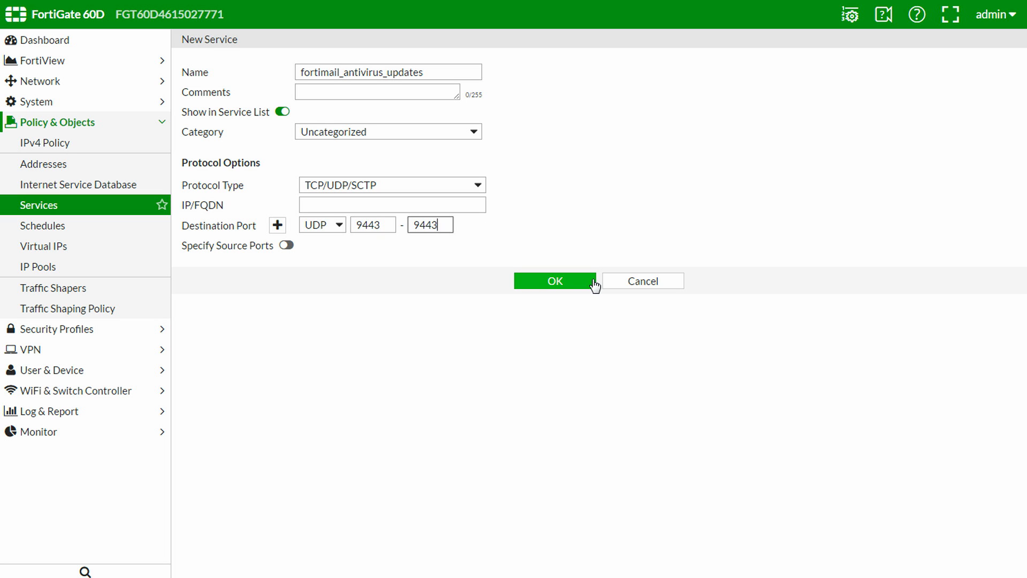
{"action": "left_click", "coordinate": [593, 281]}
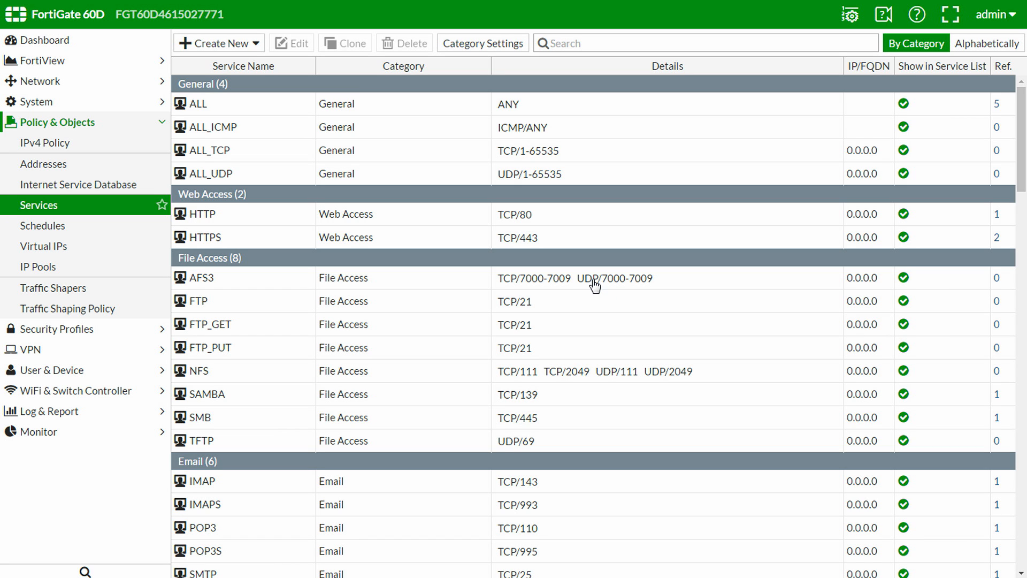
Create the service smtp_submission for TCP port 587, then go to the Virtual IPs list
{"action": "left_click", "coordinate": [237, 45]}
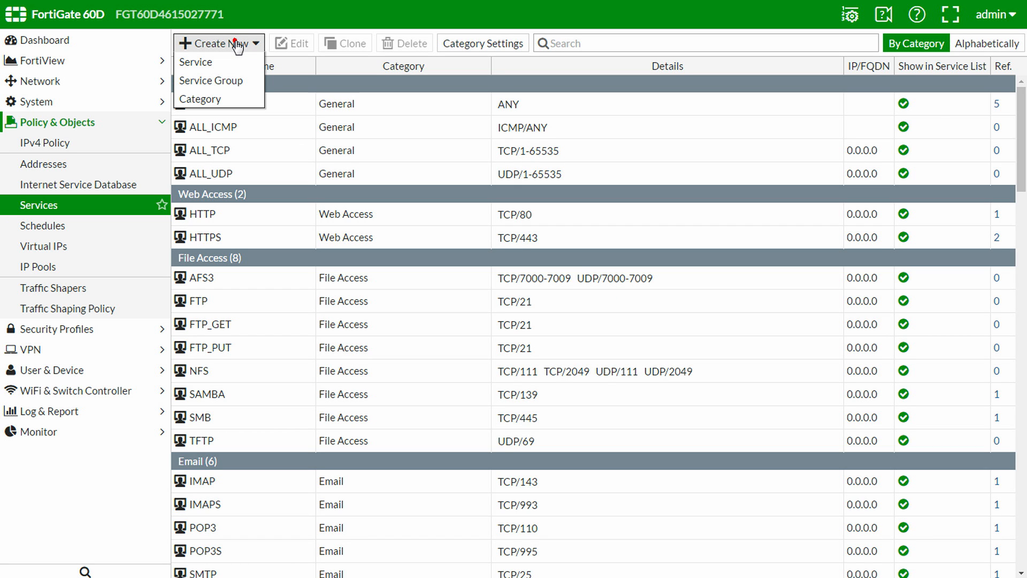
{"action": "left_click", "coordinate": [240, 62]}
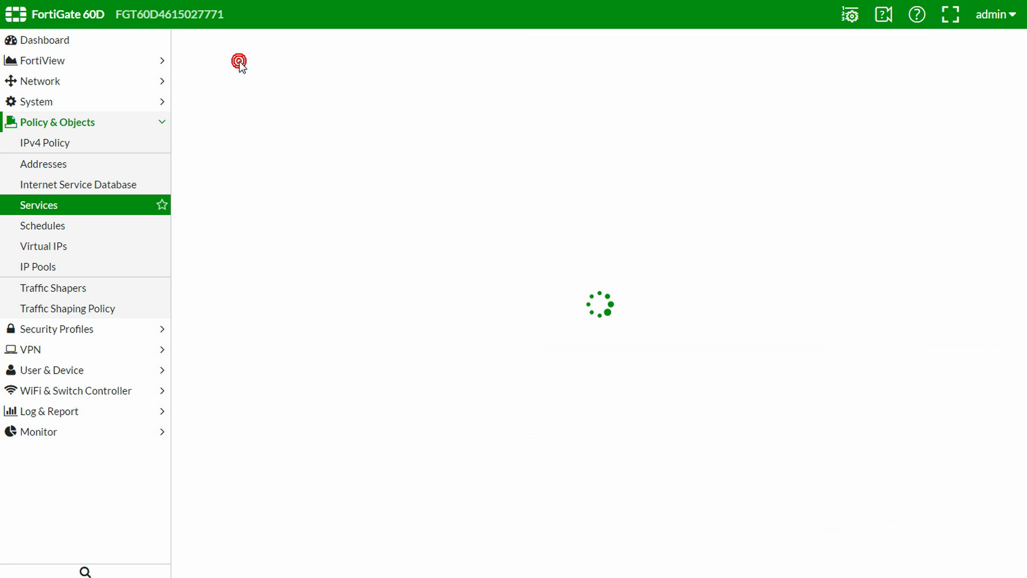
{"action": "left_click", "coordinate": [436, 68]}
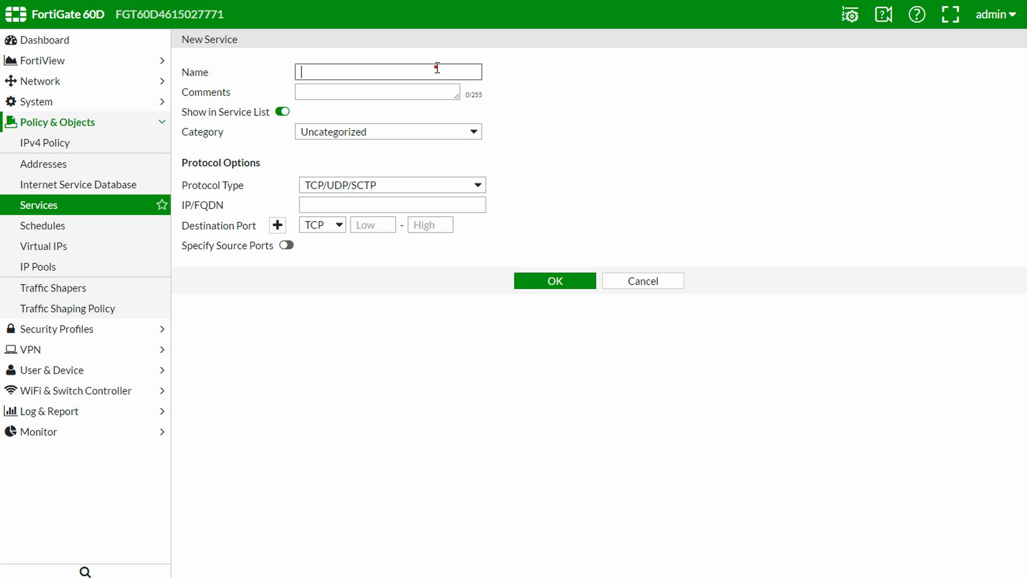
{"action": "type", "text": "smtp_submission"}
{"action": "left_click", "coordinate": [383, 229]}
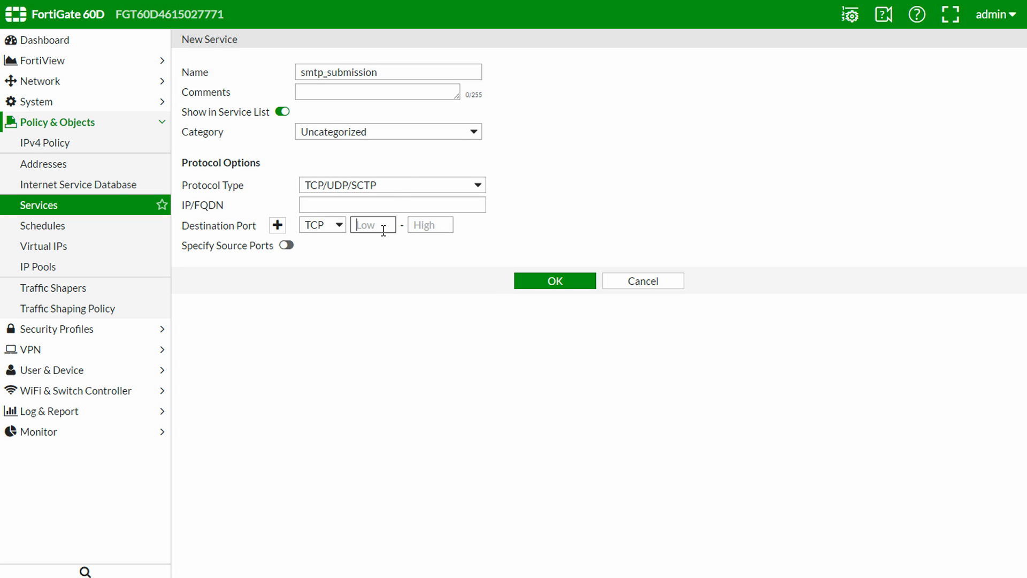
{"action": "type", "text": "587"}
{"action": "key", "text": "Tab"}
{"action": "type", "text": "587"}
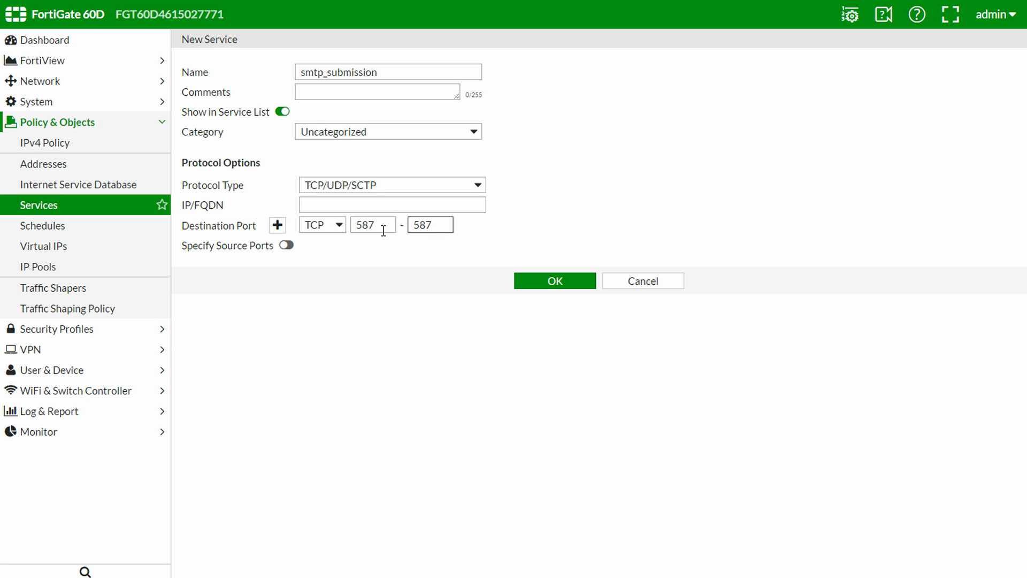
{"action": "left_click", "coordinate": [571, 285]}
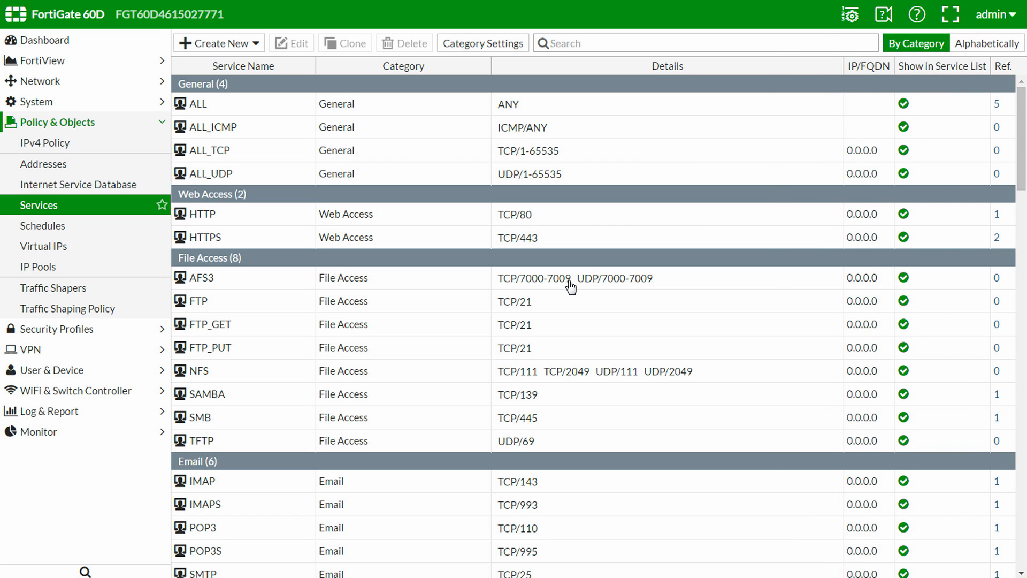
{"action": "left_click", "coordinate": [116, 247]}
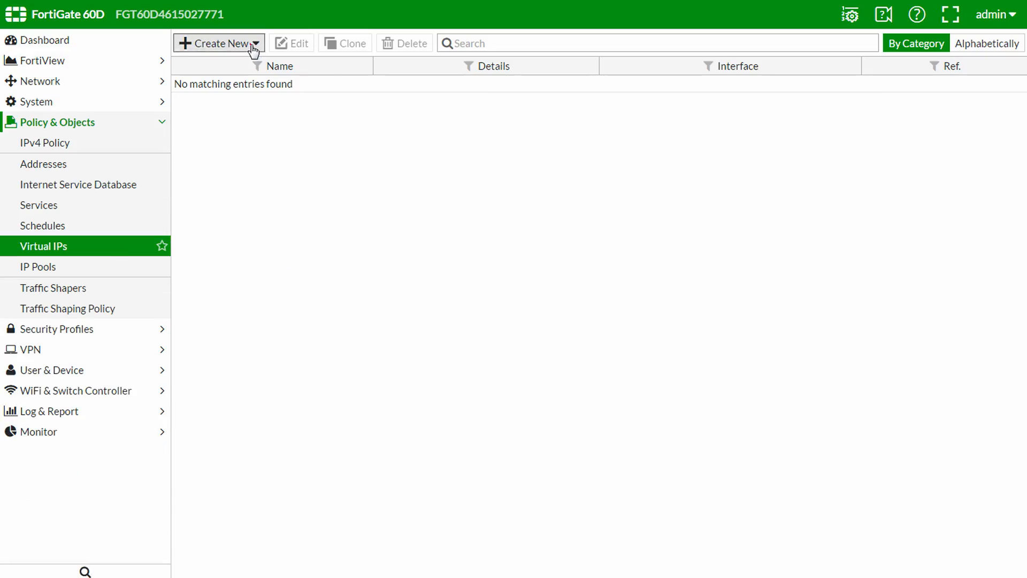
Start virtual IP fortimail_example.com_25 on wan1, mapping external 10.0.1.10 to 192.168.1.11
{"action": "left_click", "coordinate": [254, 49]}
{"action": "left_click", "coordinate": [248, 63]}
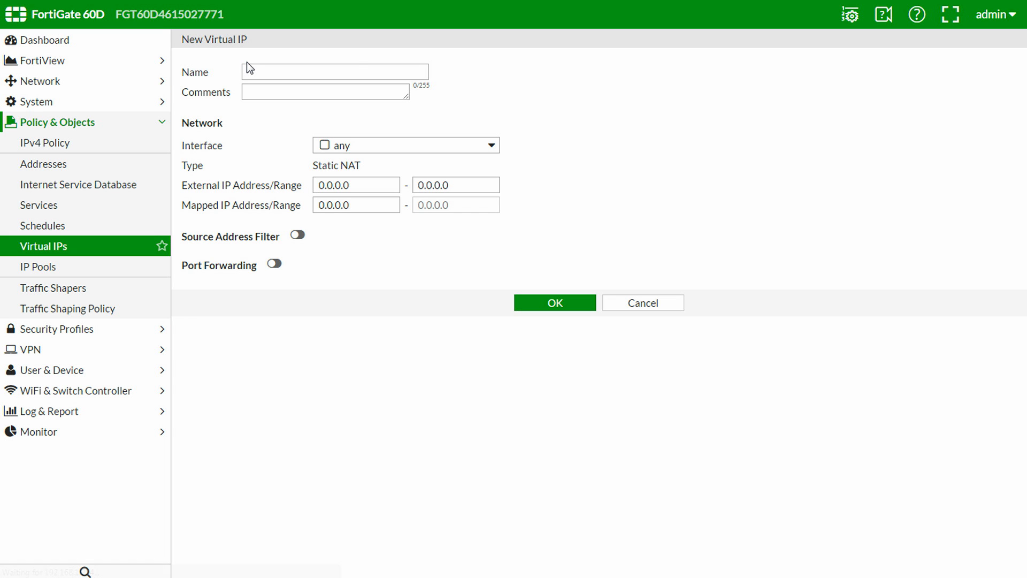
{"action": "left_click", "coordinate": [372, 71]}
{"action": "type", "text": "fortima"}
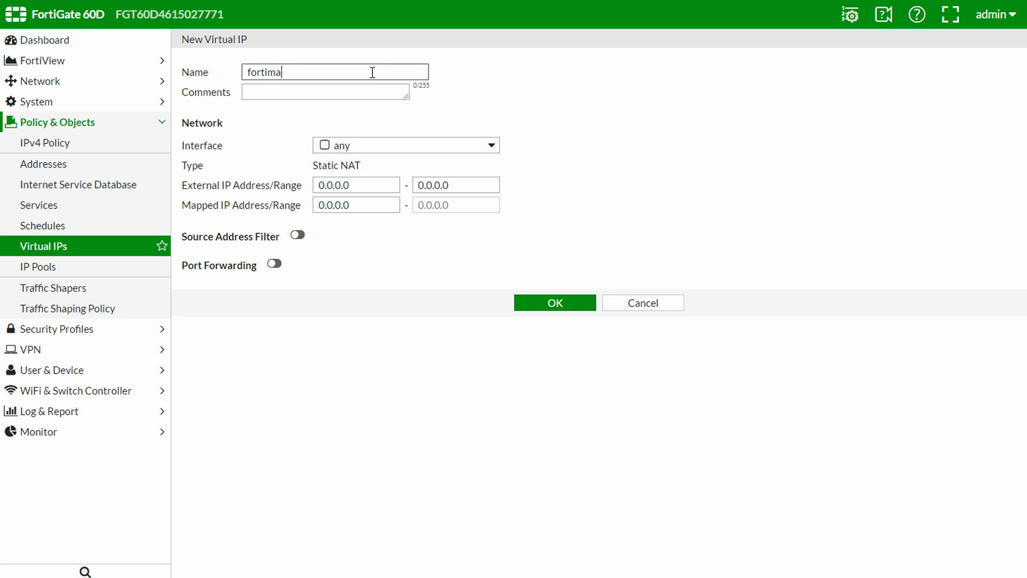
{"action": "type", "text": "il_example.com_25"}
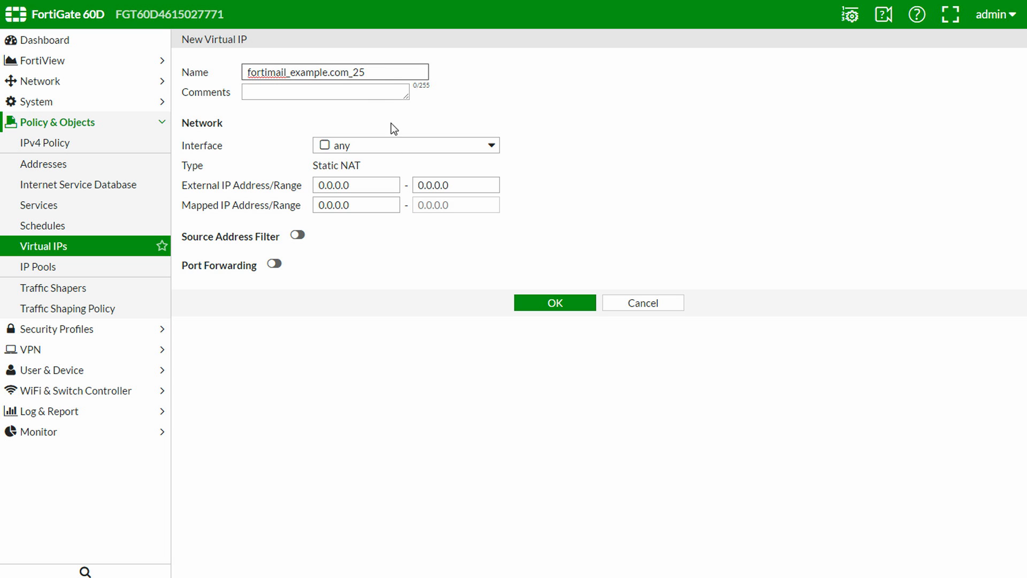
{"action": "left_click", "coordinate": [410, 151]}
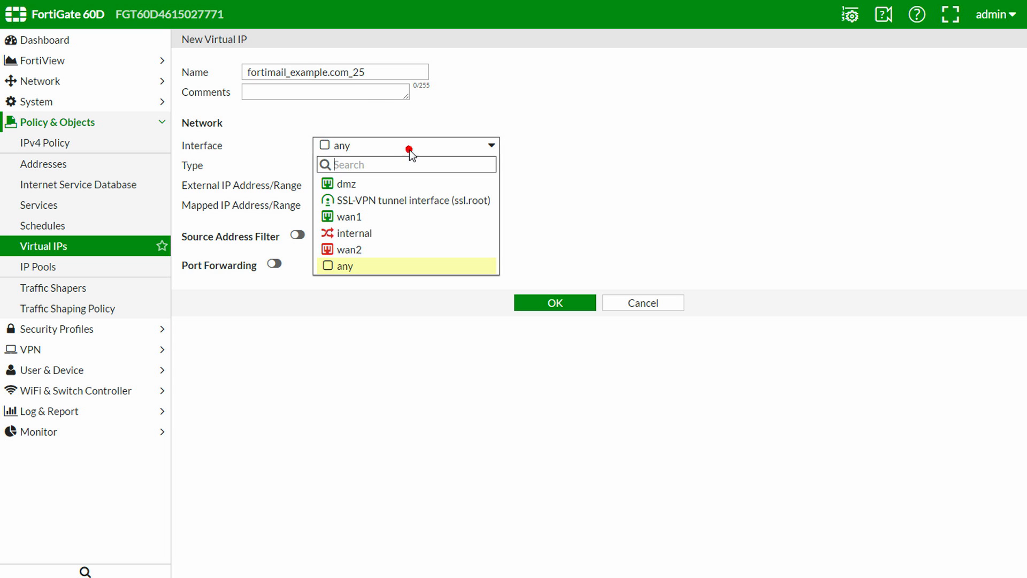
{"action": "left_click", "coordinate": [412, 215]}
{"action": "left_click", "coordinate": [386, 186]}
{"action": "double_click", "coordinate": [387, 186]}
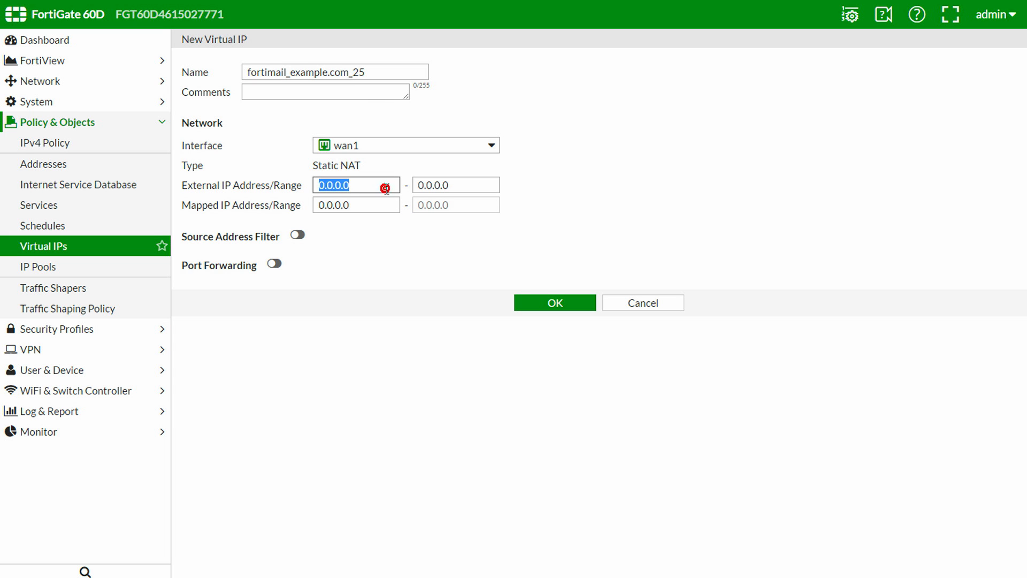
{"action": "type", "text": "10.0.1.10"}
{"action": "key", "text": "Tab"}
{"action": "type", "text": "19"}
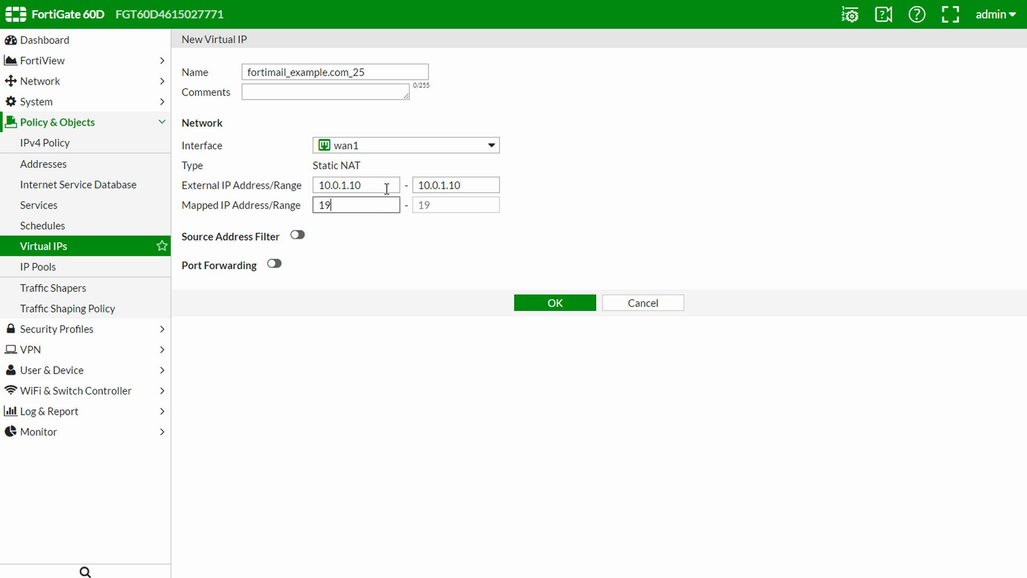
{"action": "type", "text": "2.168.1.11"}
Enable port forwarding with external and mapped port 25, and save the virtual IP
{"action": "left_click", "coordinate": [273, 264]}
{"action": "left_click", "coordinate": [317, 312]}
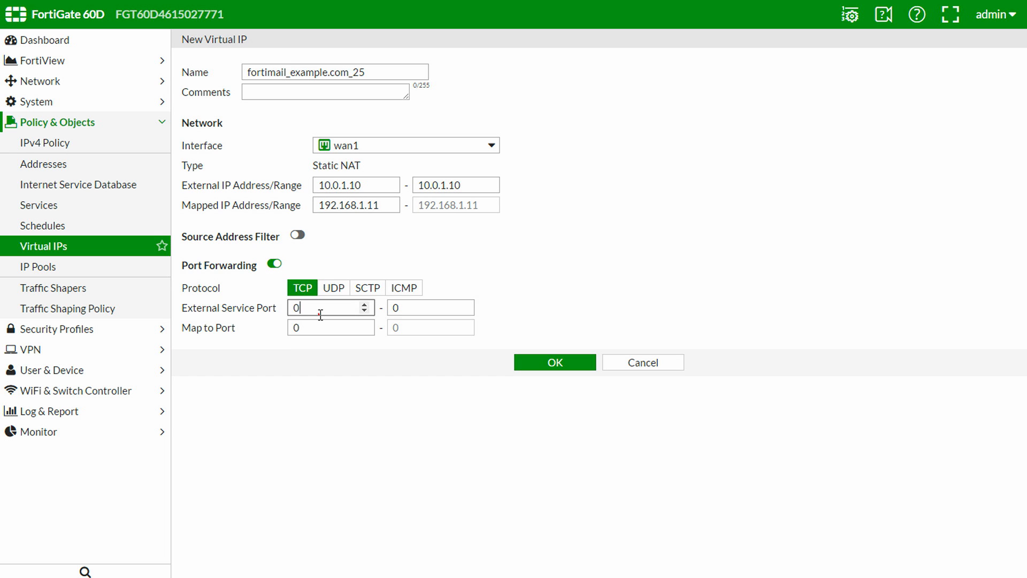
{"action": "double_click", "coordinate": [319, 314]}
{"action": "type", "text": "25"}
{"action": "key", "text": "Tab"}
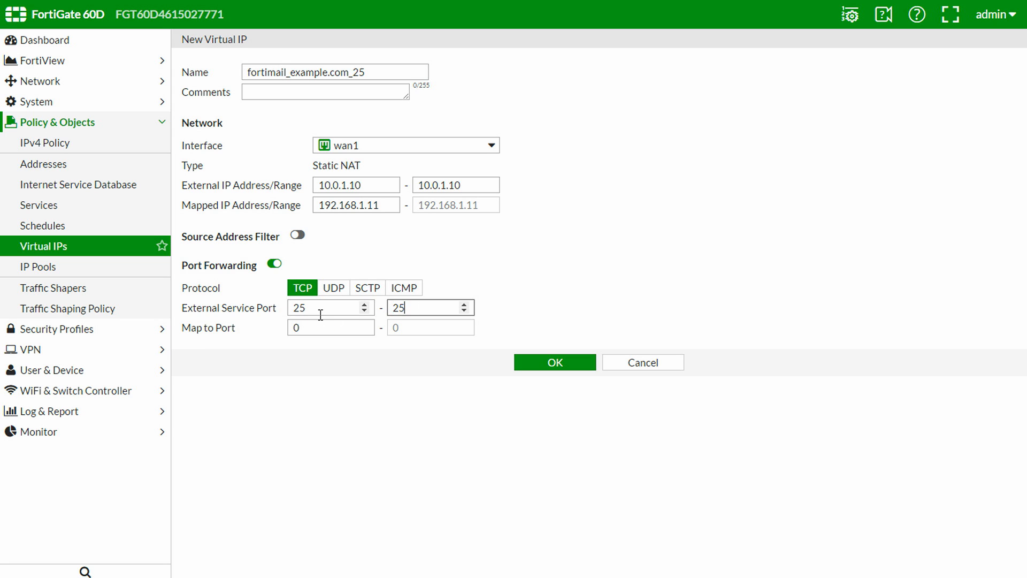
{"action": "key", "text": "Tab"}
{"action": "type", "text": "25"}
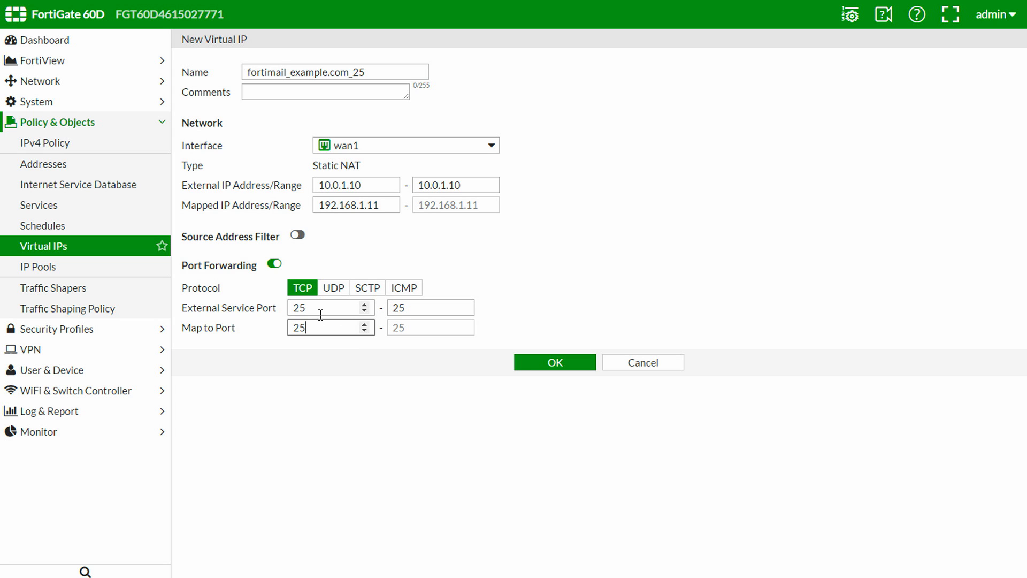
{"action": "left_click", "coordinate": [579, 369]}
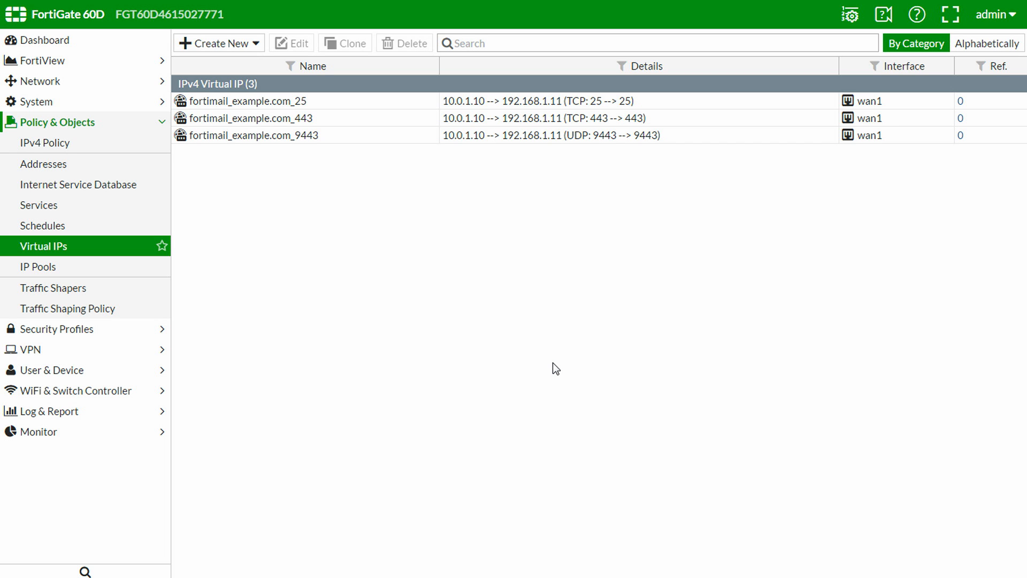
Start virtual IP smtp_example.com_143 on wan1, mapping external 10.0.1.10 to 192.168.1.10
{"action": "left_click", "coordinate": [256, 44]}
{"action": "left_click", "coordinate": [241, 63]}
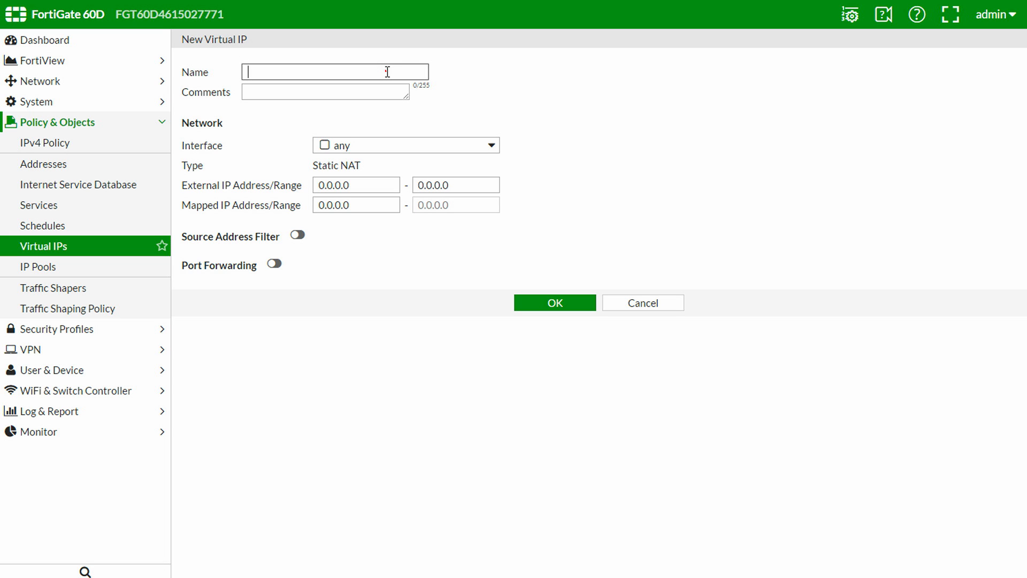
{"action": "left_click", "coordinate": [387, 71]}
{"action": "type", "text": "smtp_example.com_143"}
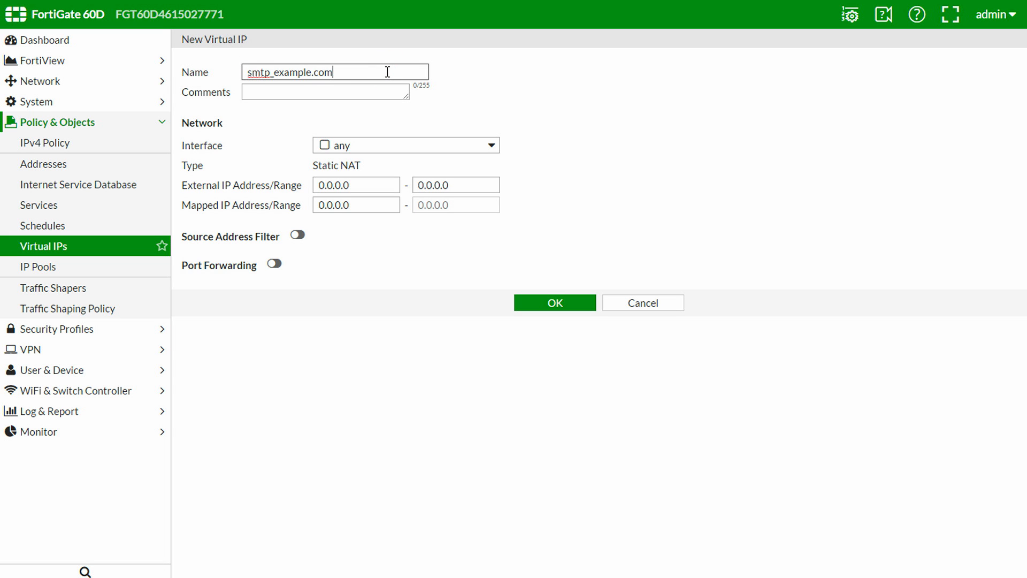
{"action": "left_click", "coordinate": [414, 146]}
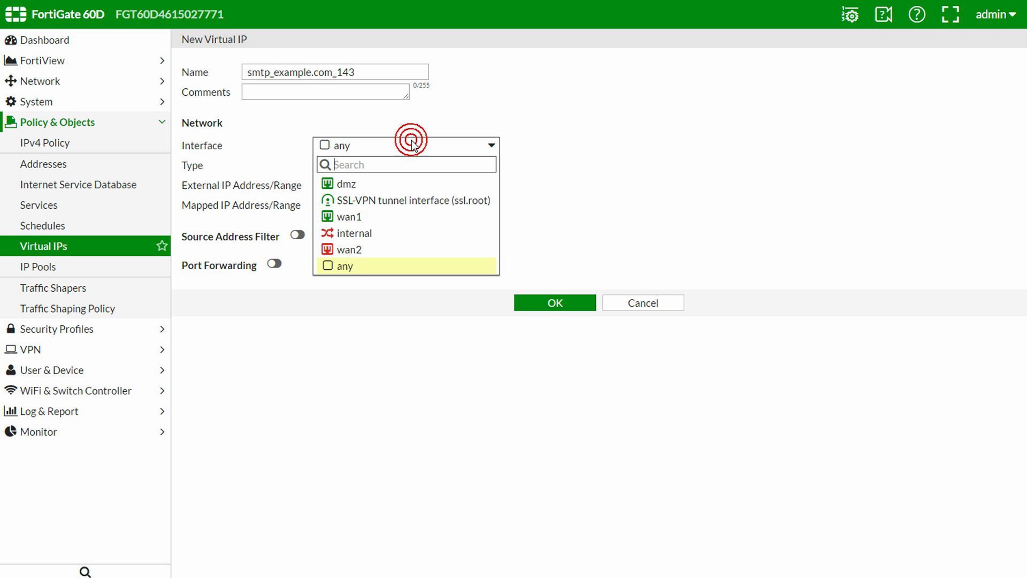
{"action": "left_click", "coordinate": [418, 216]}
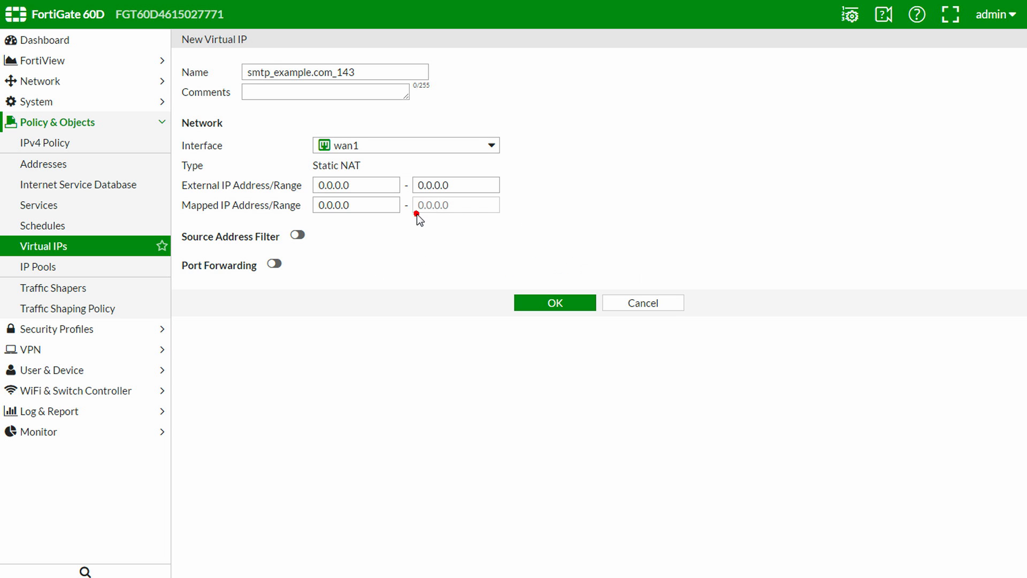
{"action": "left_click", "coordinate": [376, 188]}
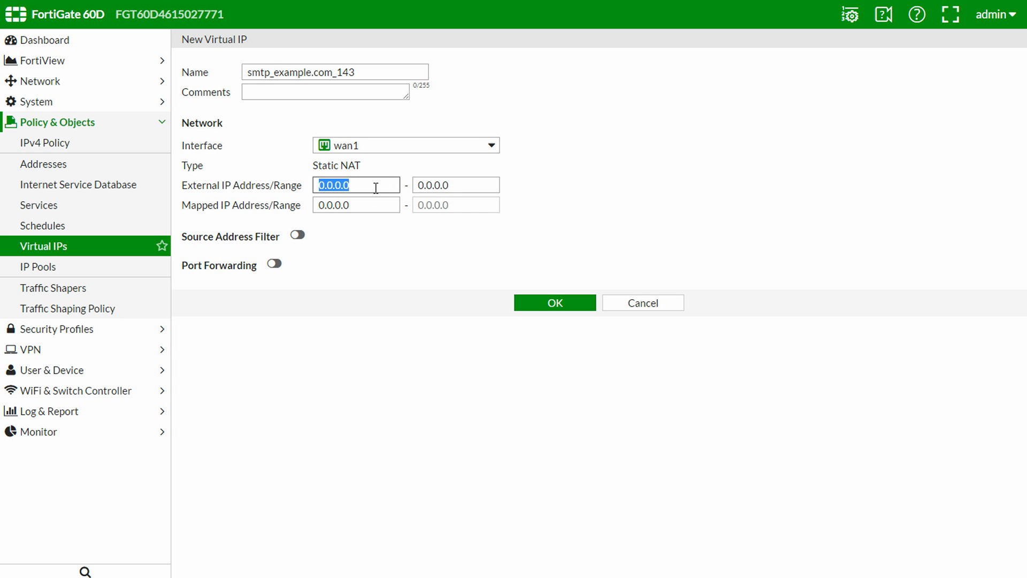
{"action": "type", "text": "10.0.1.10"}
{"action": "key", "text": "Tab"}
{"action": "type", "text": "192.1"}
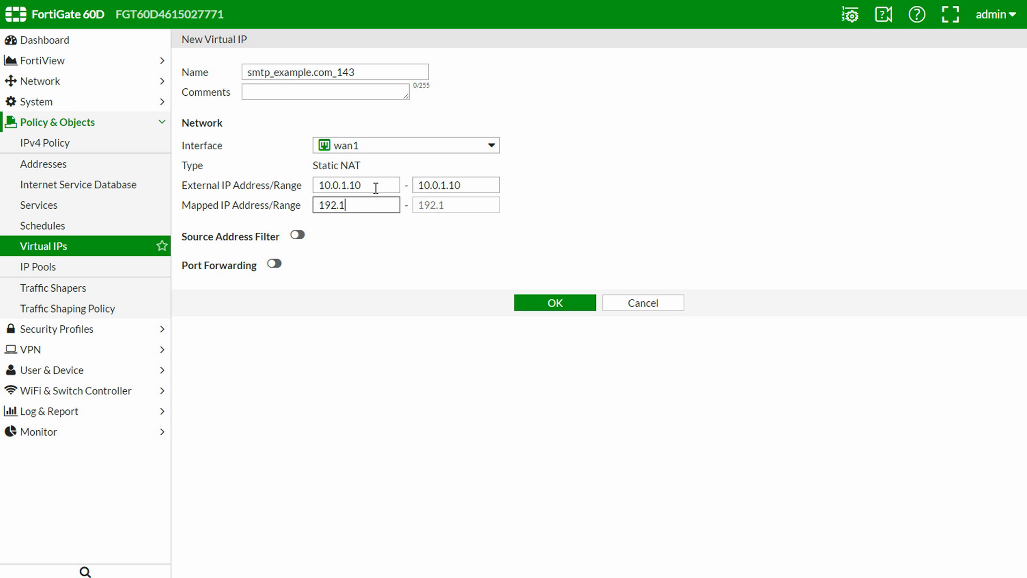
{"action": "type", "text": "68.1.10"}
Enable port forwarding on port 143 and save the virtual IP
{"action": "left_click", "coordinate": [274, 264]}
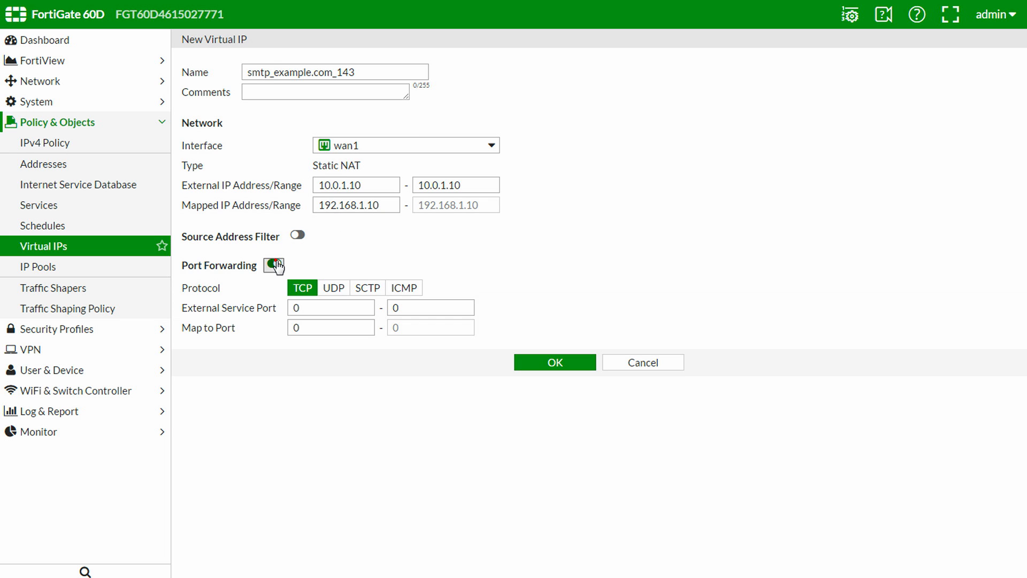
{"action": "left_click", "coordinate": [338, 308]}
{"action": "key", "text": "Tab"}
{"action": "key", "text": "Tab"}
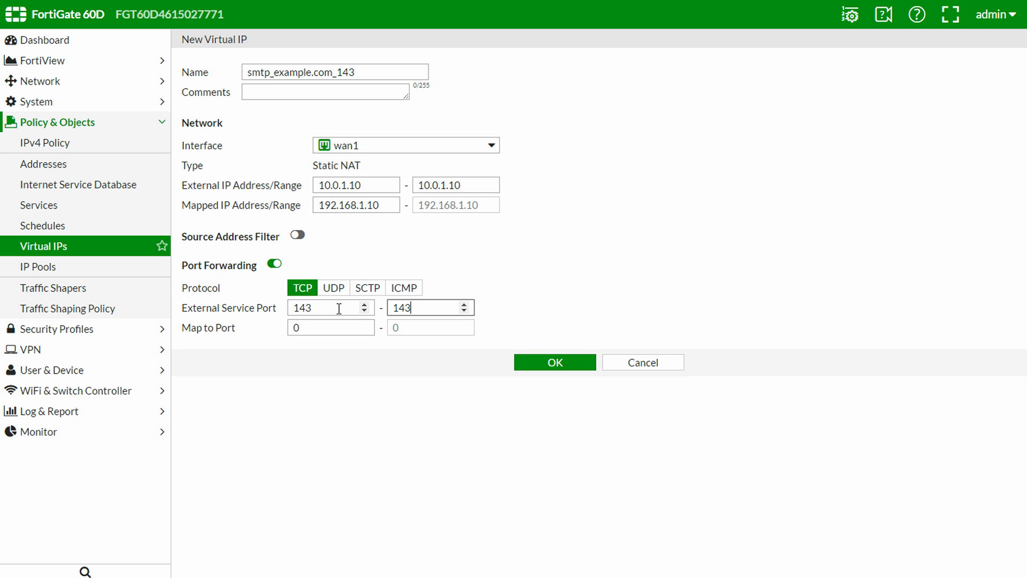
{"action": "type", "text": "143"}
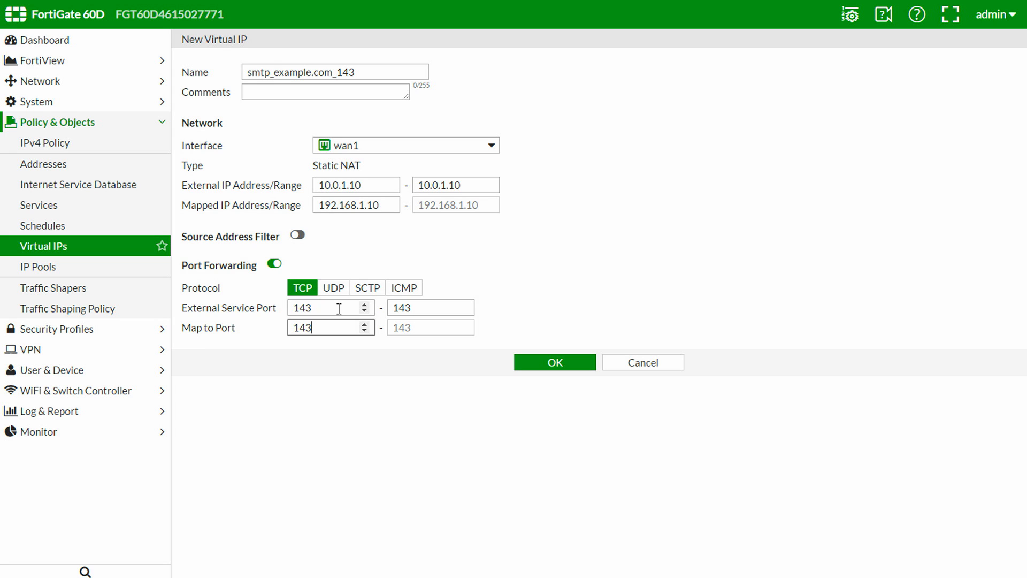
{"action": "left_click", "coordinate": [551, 366]}
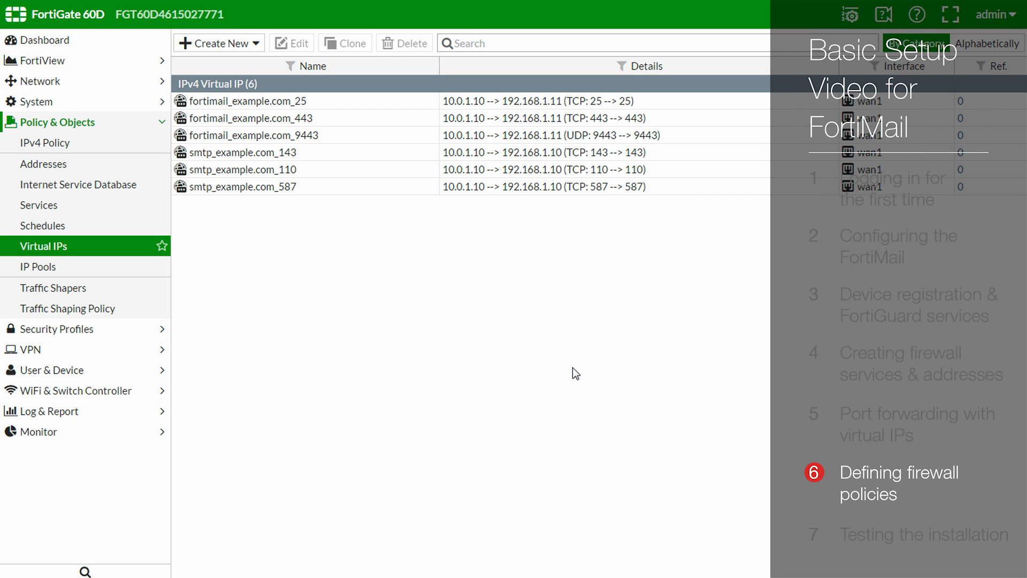
Open the IPv4 Policy list under Policy & Objects
{"action": "left_click", "coordinate": [107, 144]}
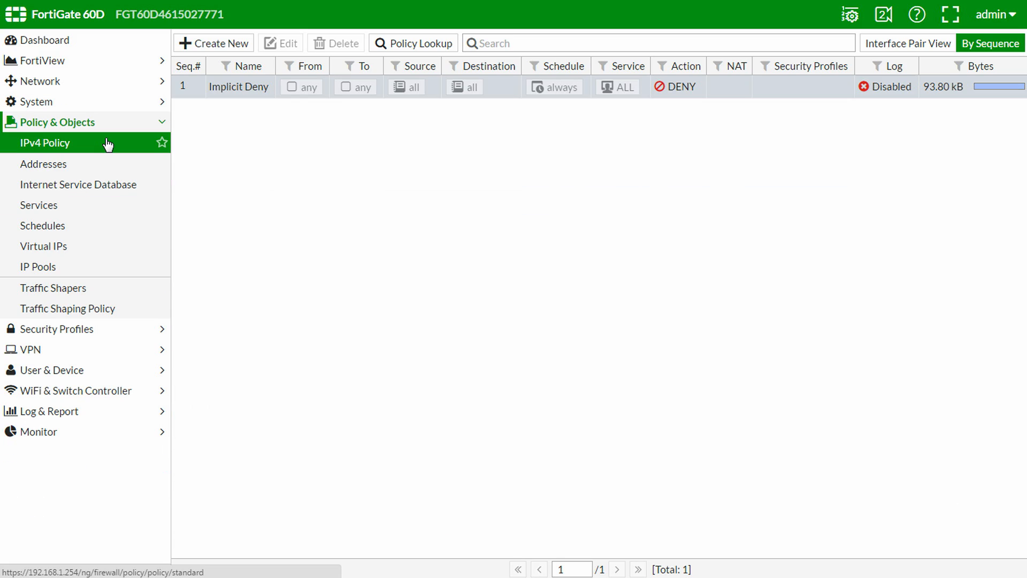
Create policy fortimail_wan_dmz: wan1 to dmz, three fortimail VIPs, HTTPS, SMTP, fortimail_antivirus_updates, NAT off
{"action": "left_click", "coordinate": [204, 49]}
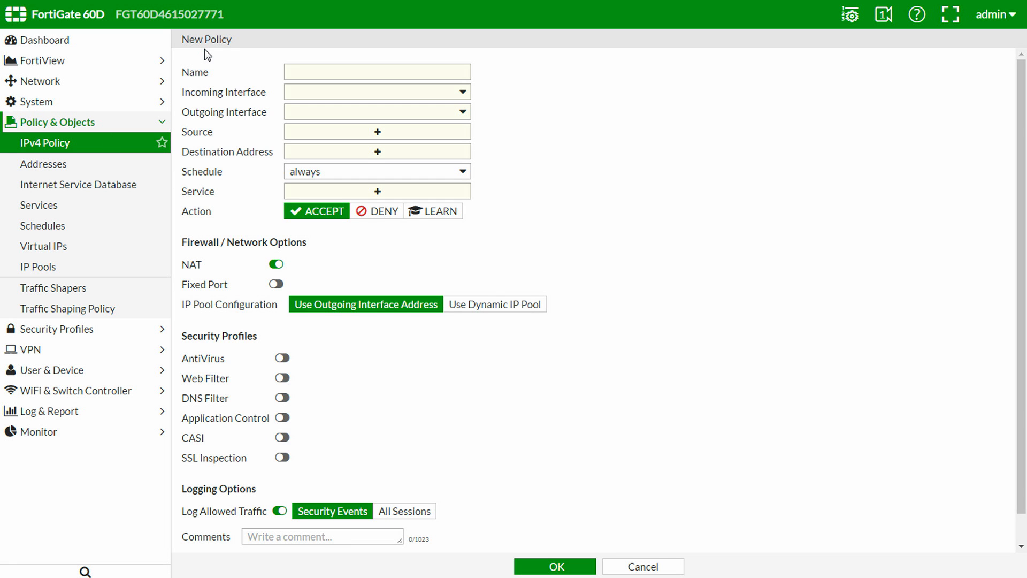
{"action": "left_click", "coordinate": [425, 67]}
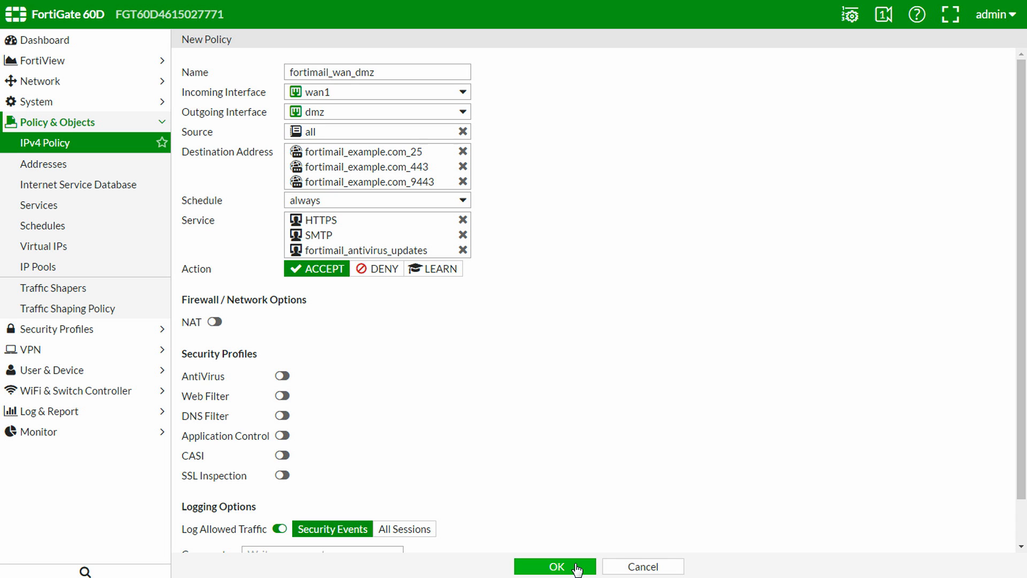
{"action": "left_click", "coordinate": [576, 567]}
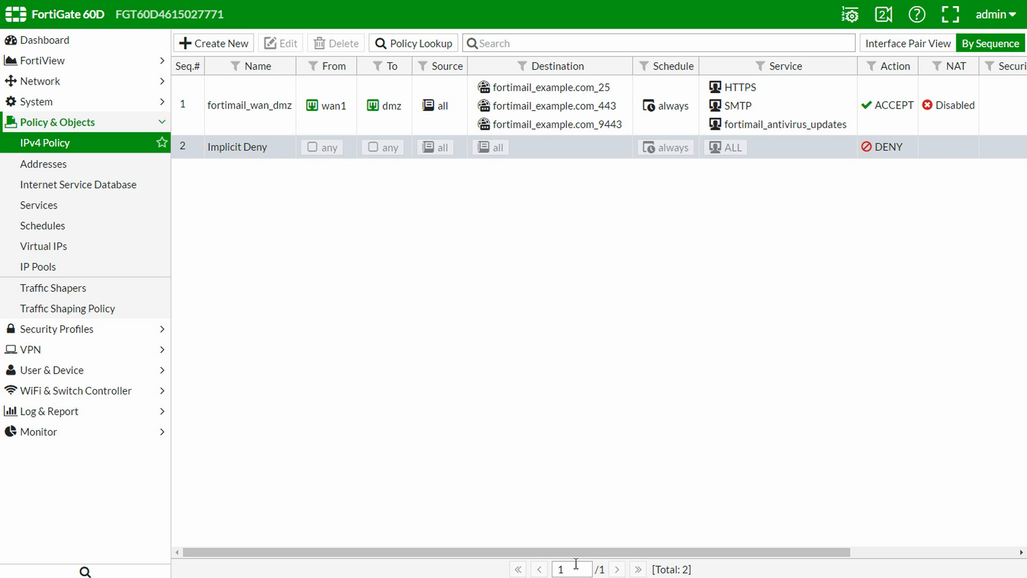
Create policy fortimail_dmz_wan: dmz to wan1 from fortimail_example.com, DNS, HTTPS, NTP, SMTP, fortimail_antispam_queries, NAT on
{"action": "left_click", "coordinate": [239, 49]}
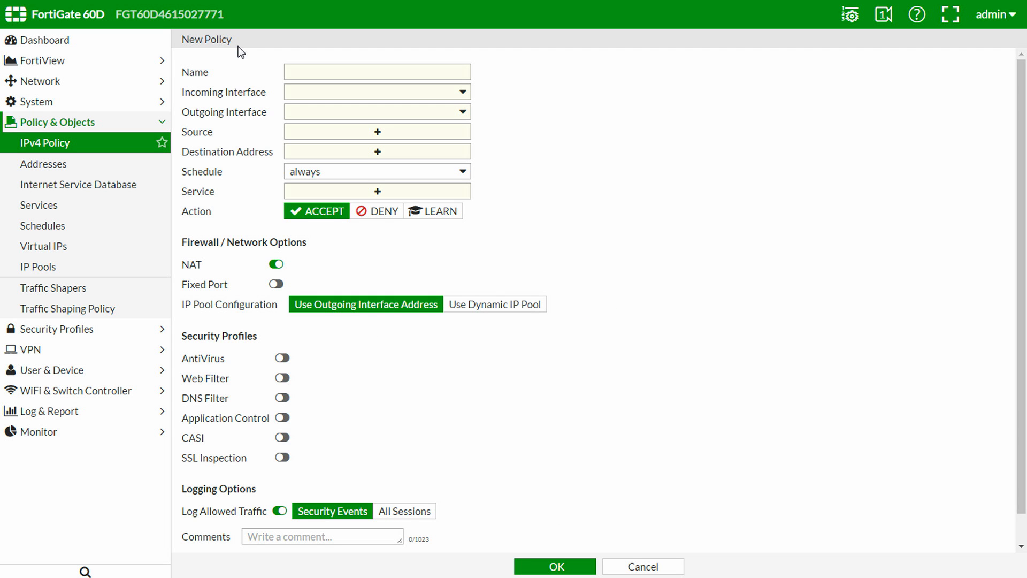
{"action": "left_click", "coordinate": [439, 68]}
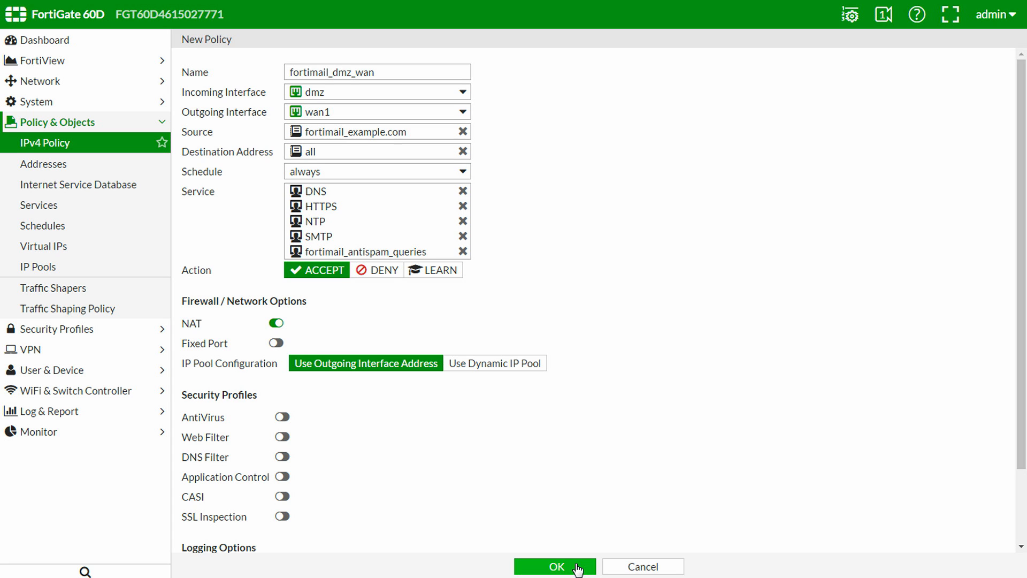
{"action": "left_click", "coordinate": [576, 568]}
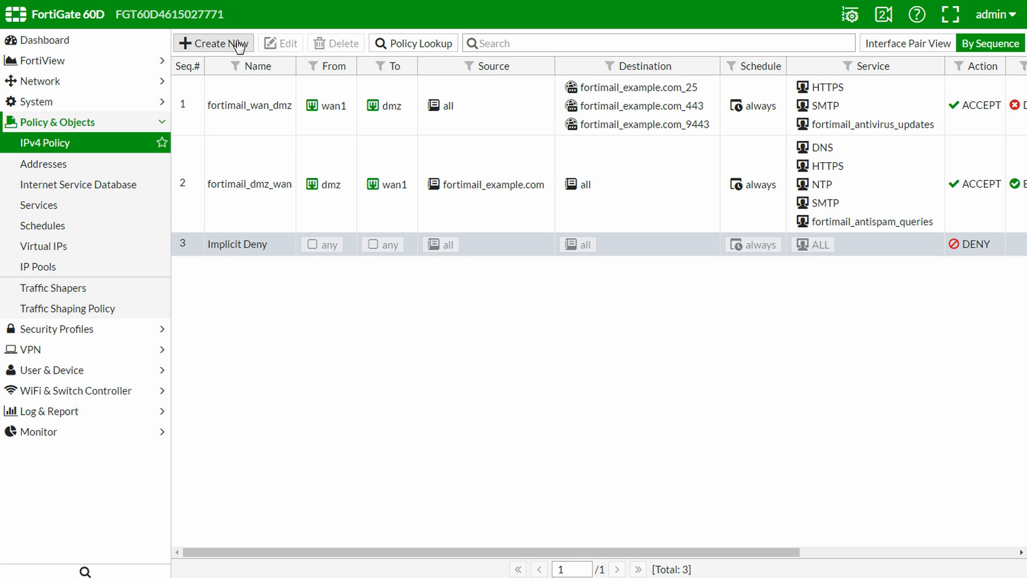
Create policy smtp_wan_dmz: wan1 to dmz, smtp_example.com_110/_143/_587, IMAP, POP3, smtp_submission, NAT off
{"action": "left_click", "coordinate": [239, 45]}
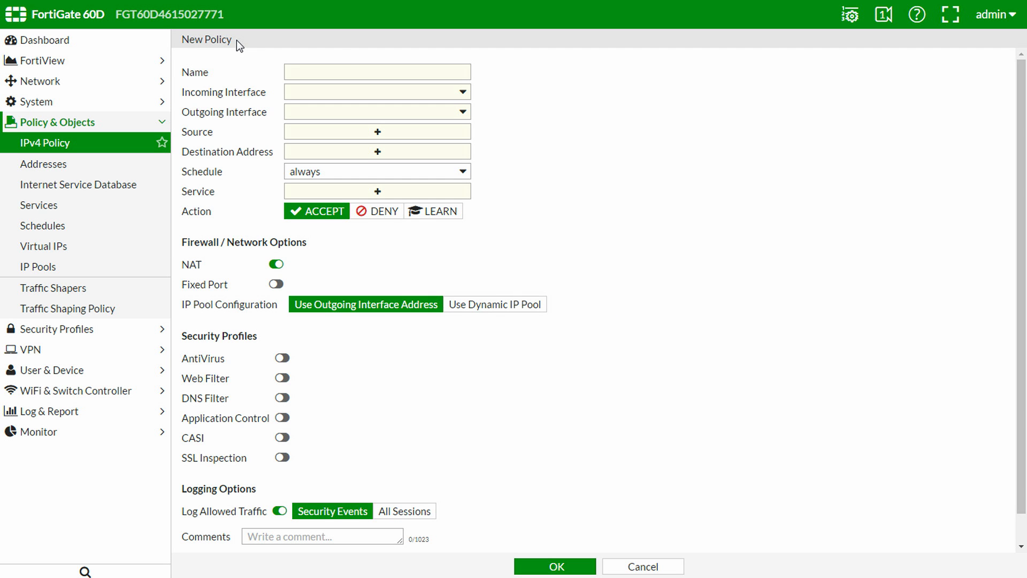
{"action": "left_click", "coordinate": [388, 71]}
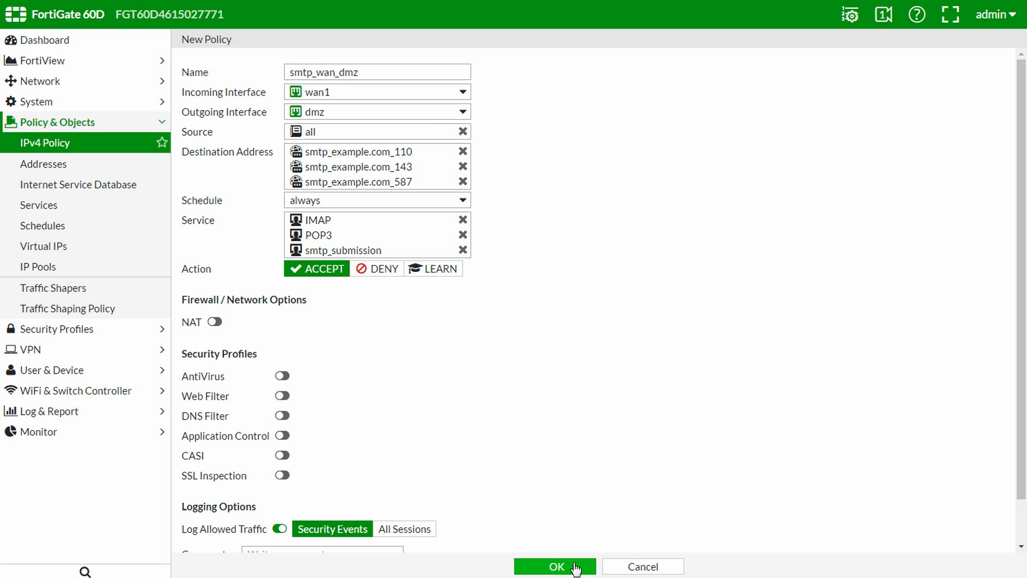
{"action": "left_click", "coordinate": [556, 567]}
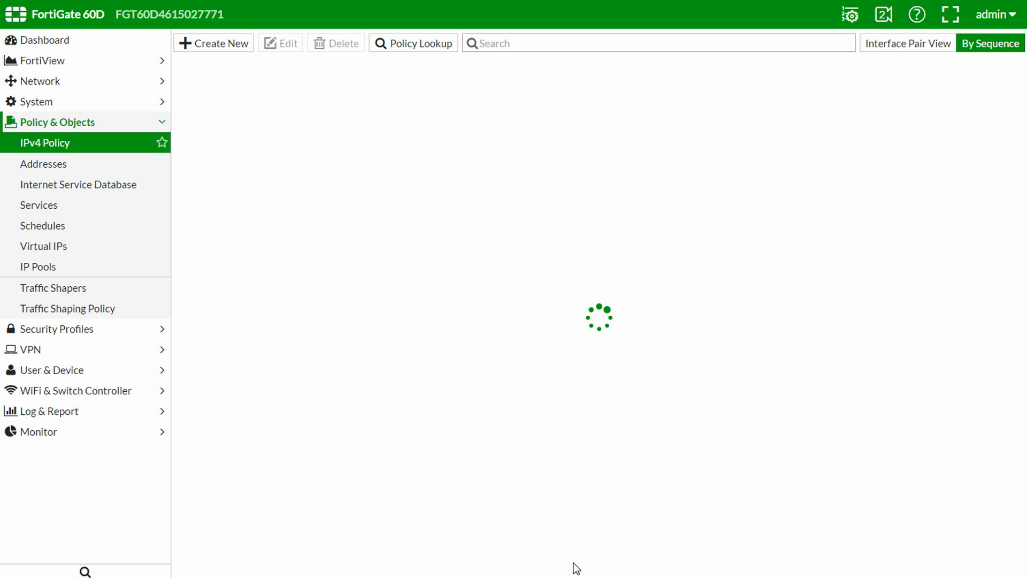